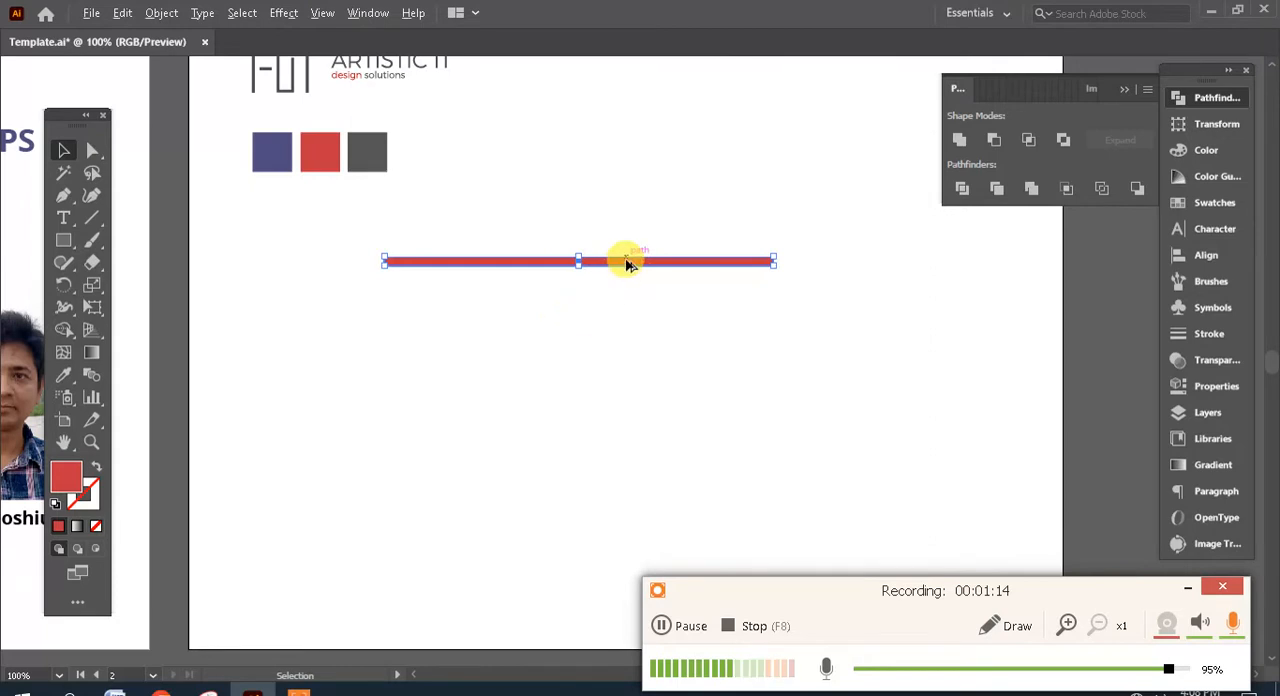
# - Copy the red bar just below itself and repeat the copy at equal spacing until there are seven horizontal stripes
pyautogui.moveTo(628, 263); pyautogui.dragTo(628, 283)
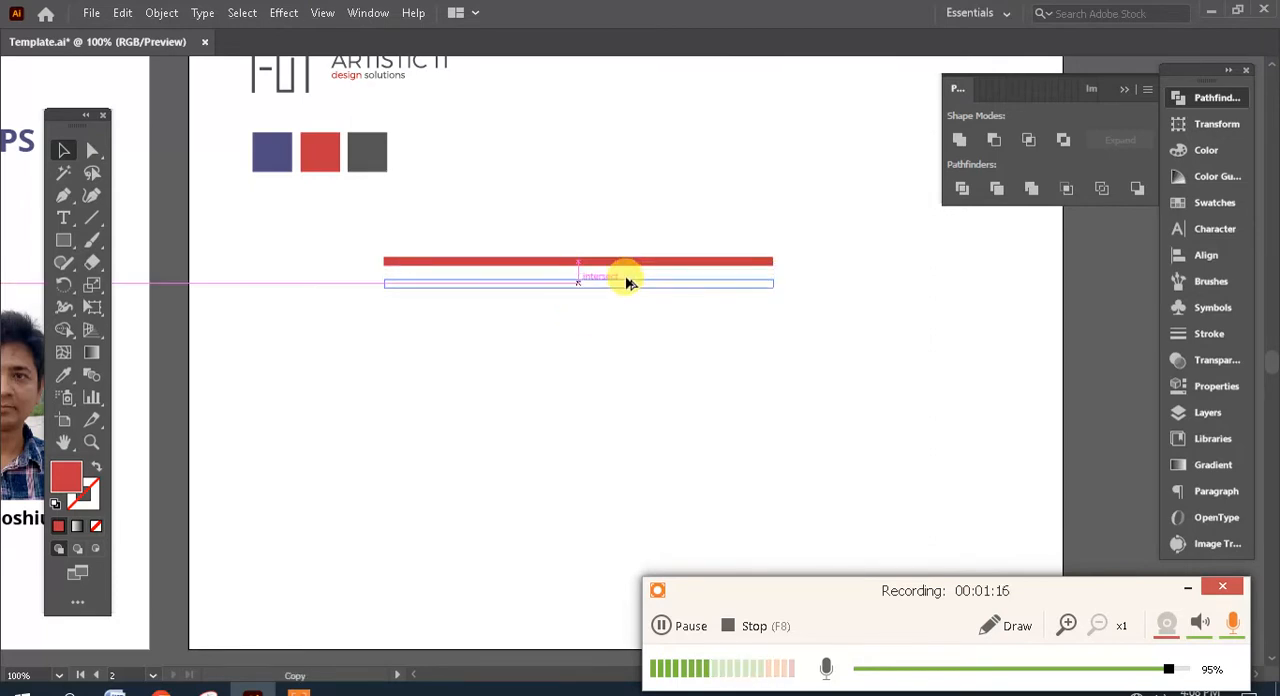
pyautogui.moveTo(690, 425); pyautogui.dragTo(695, 428)
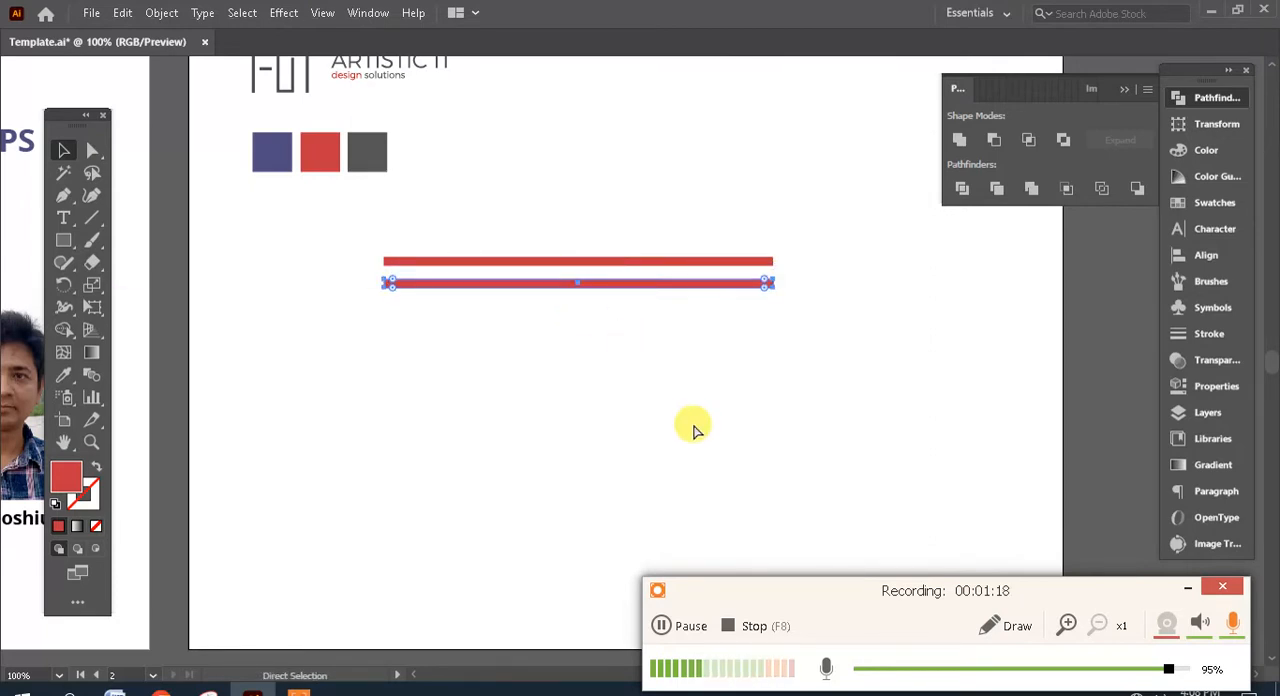
pyautogui.hotkey('ctrl', 'd')
pyautogui.hotkey('ctrl', 'd')
pyautogui.hotkey('ctrl', 'd')
pyautogui.hotkey('ctrl', 'd')
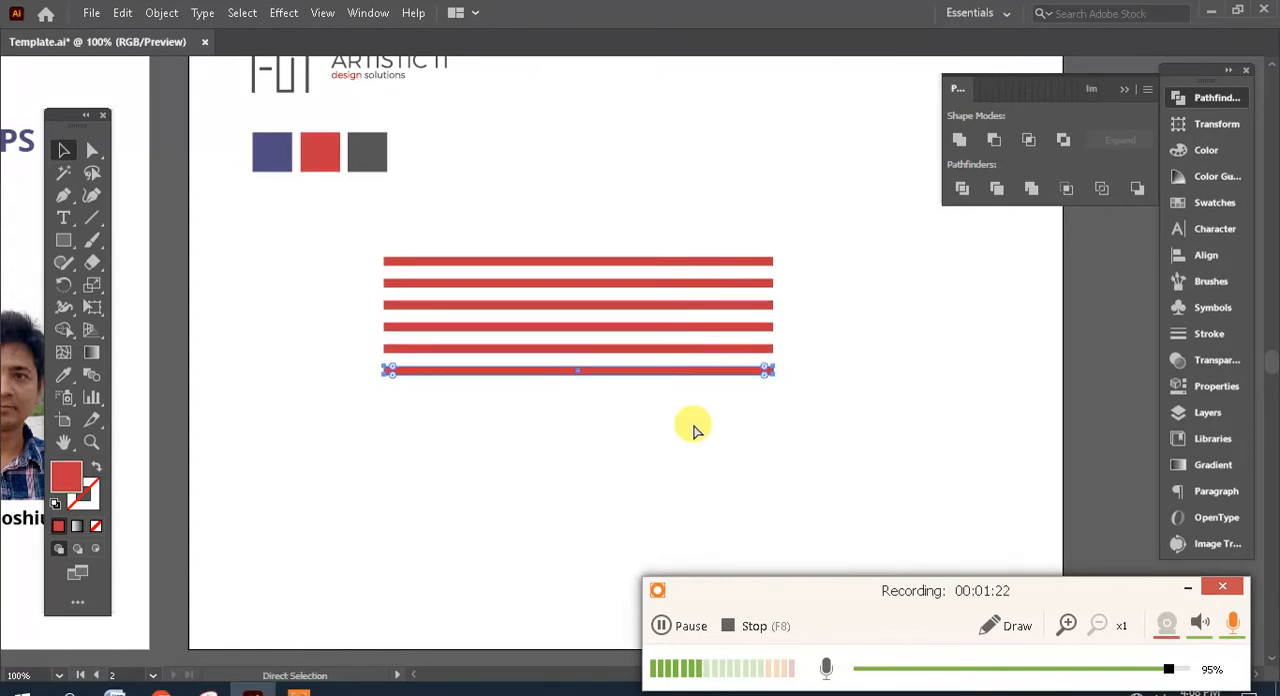
pyautogui.hotkey('ctrl', 'd')
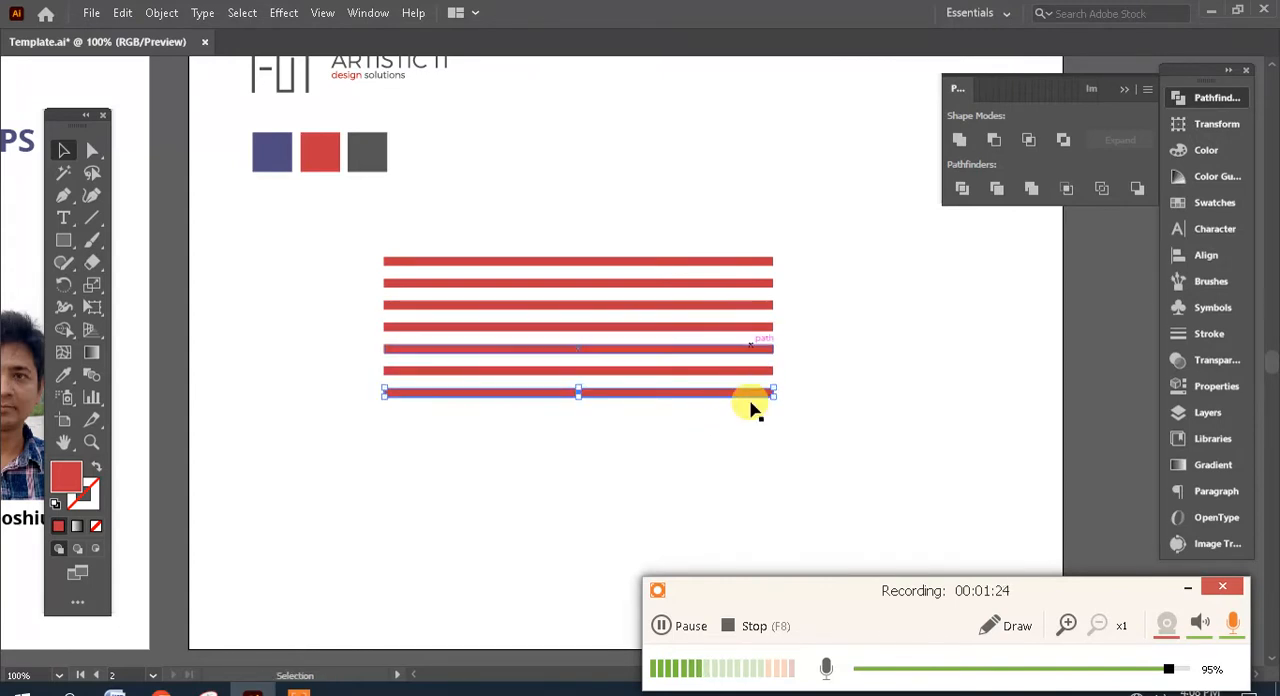
pyautogui.click(776, 434)
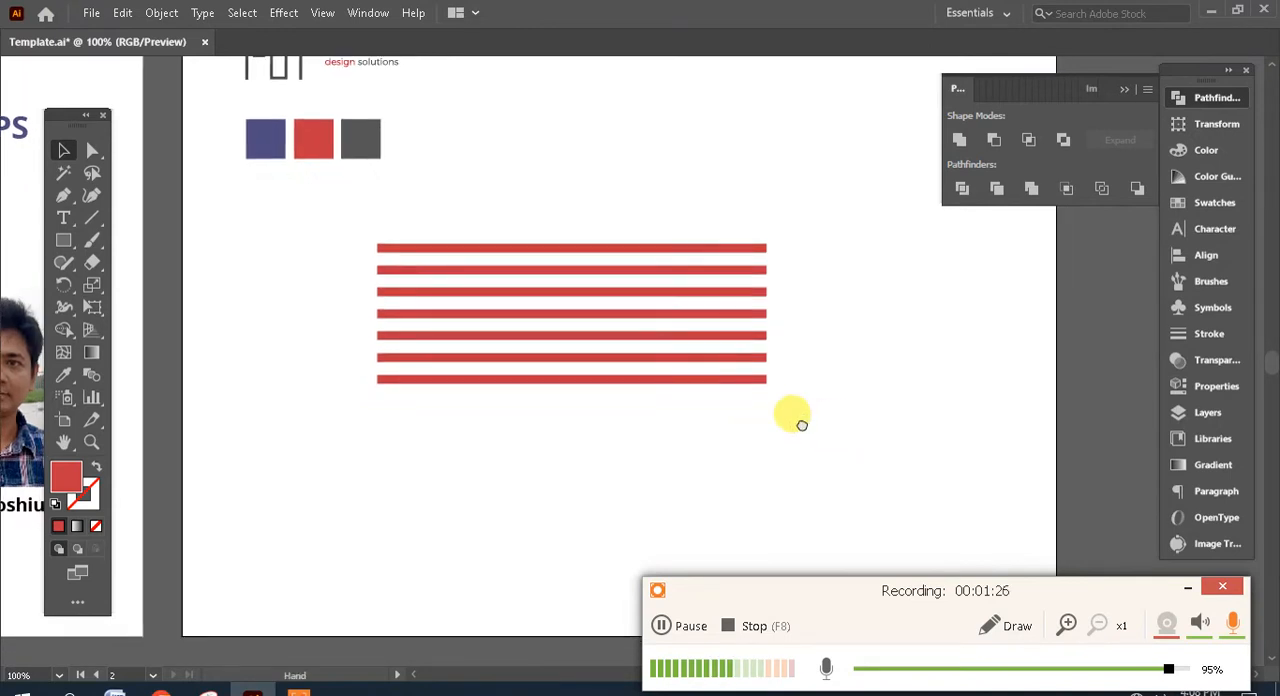
# - Apply a Zig Zag effect to all seven stripes with an absolute size of 8 px, 4 ridges per segment and smooth points
pyautogui.moveTo(834, 433); pyautogui.dragTo(412, 211)
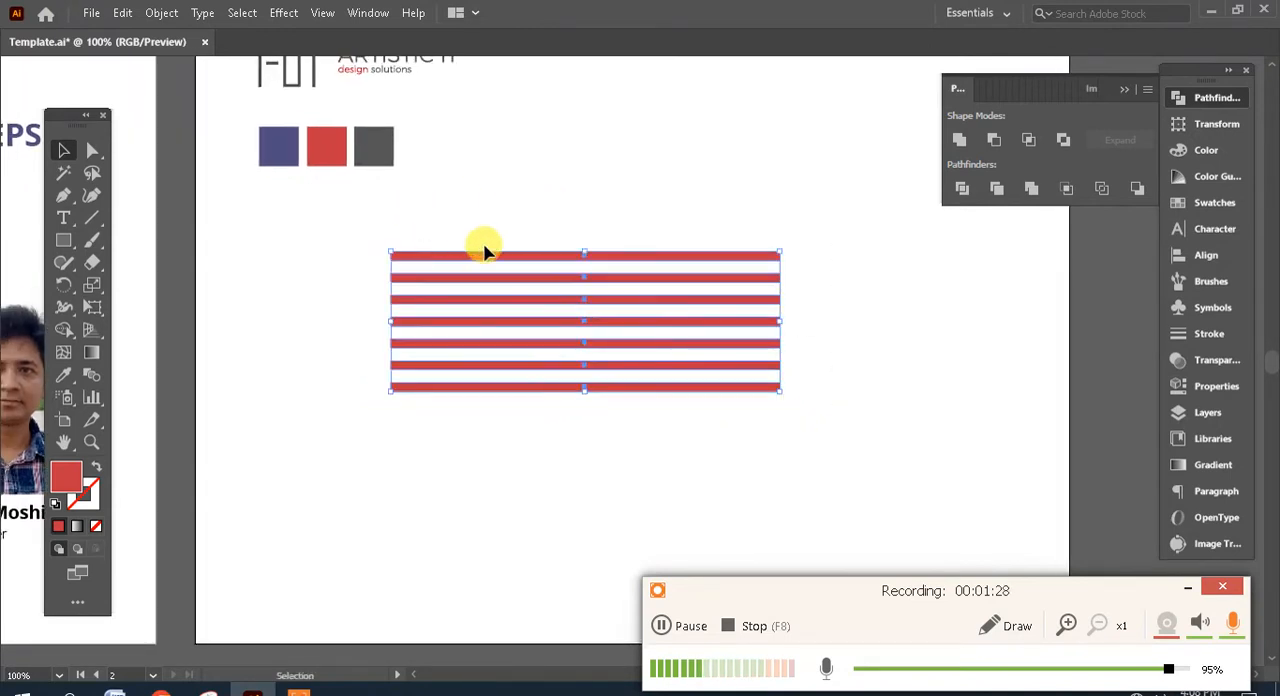
pyautogui.click(282, 13)
pyautogui.moveTo(437, 205)
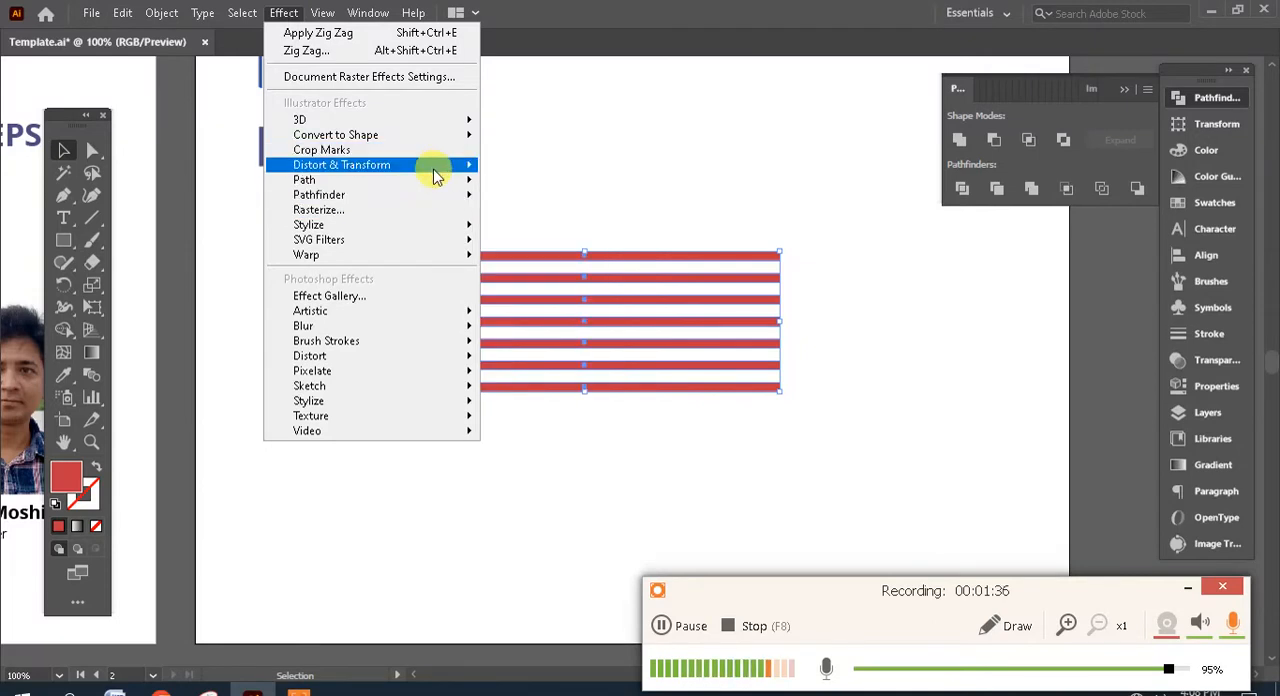
pyautogui.moveTo(437, 176)
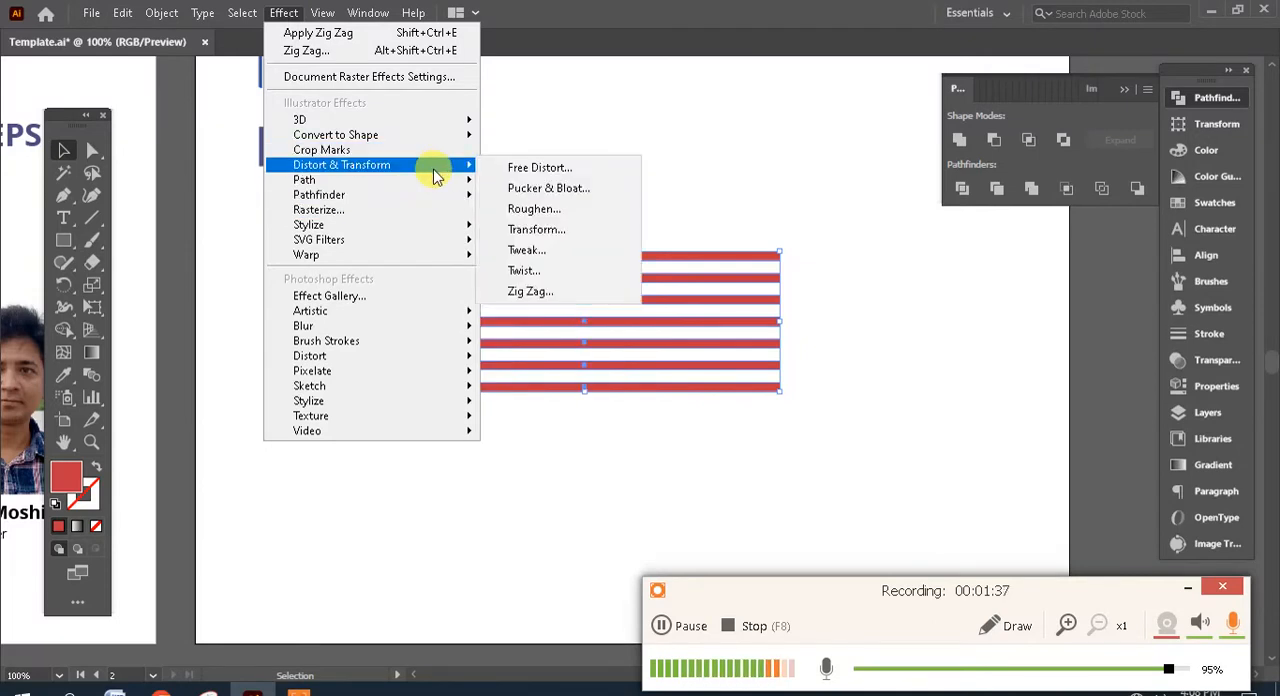
pyautogui.click(581, 291)
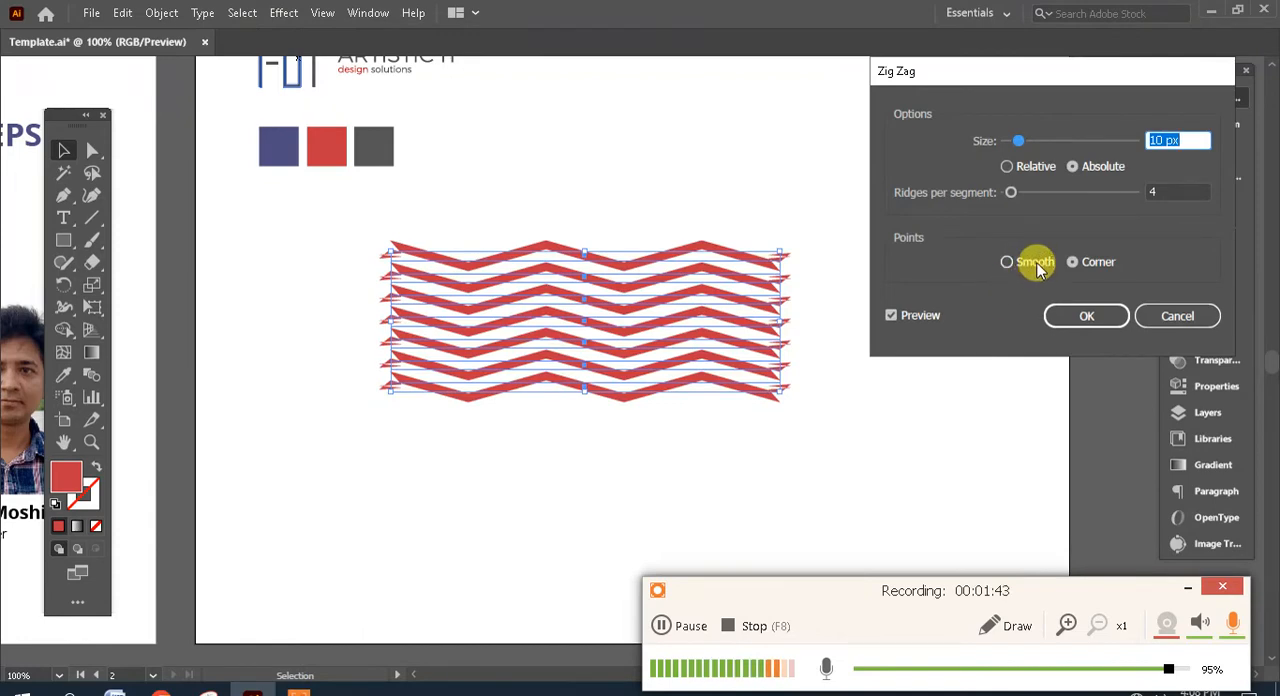
pyautogui.click(1038, 266)
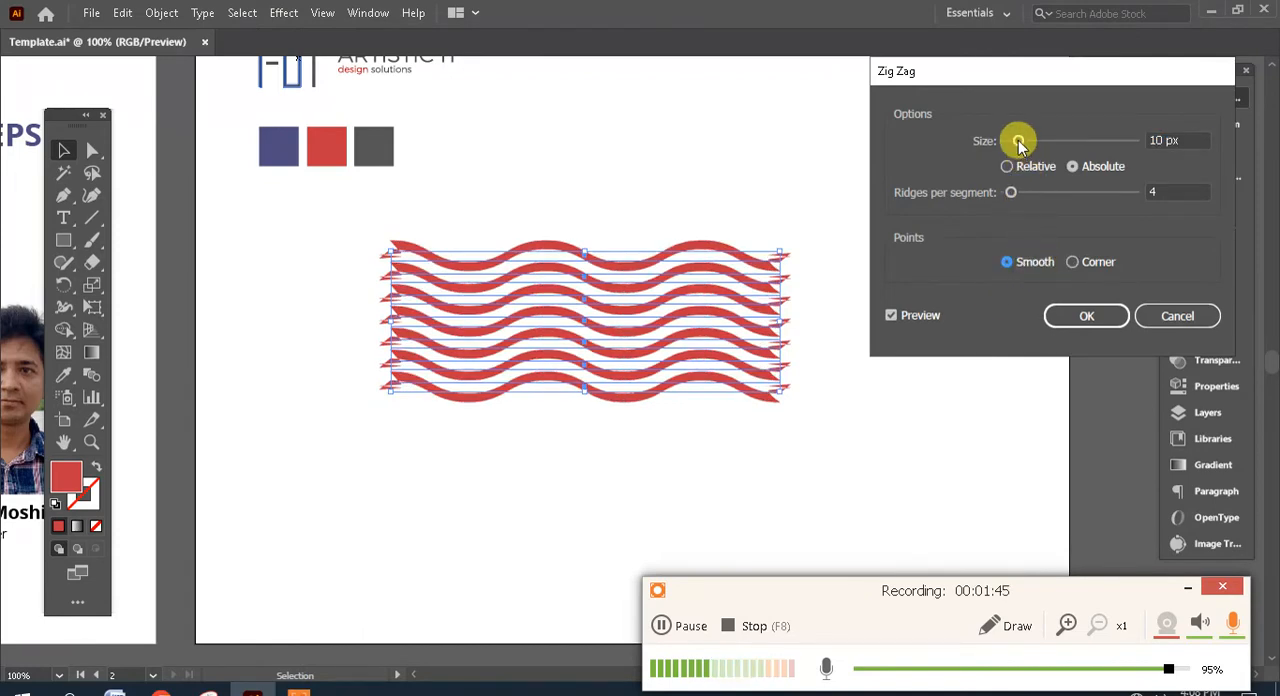
pyautogui.moveTo(1018, 140); pyautogui.dragTo(1015, 144)
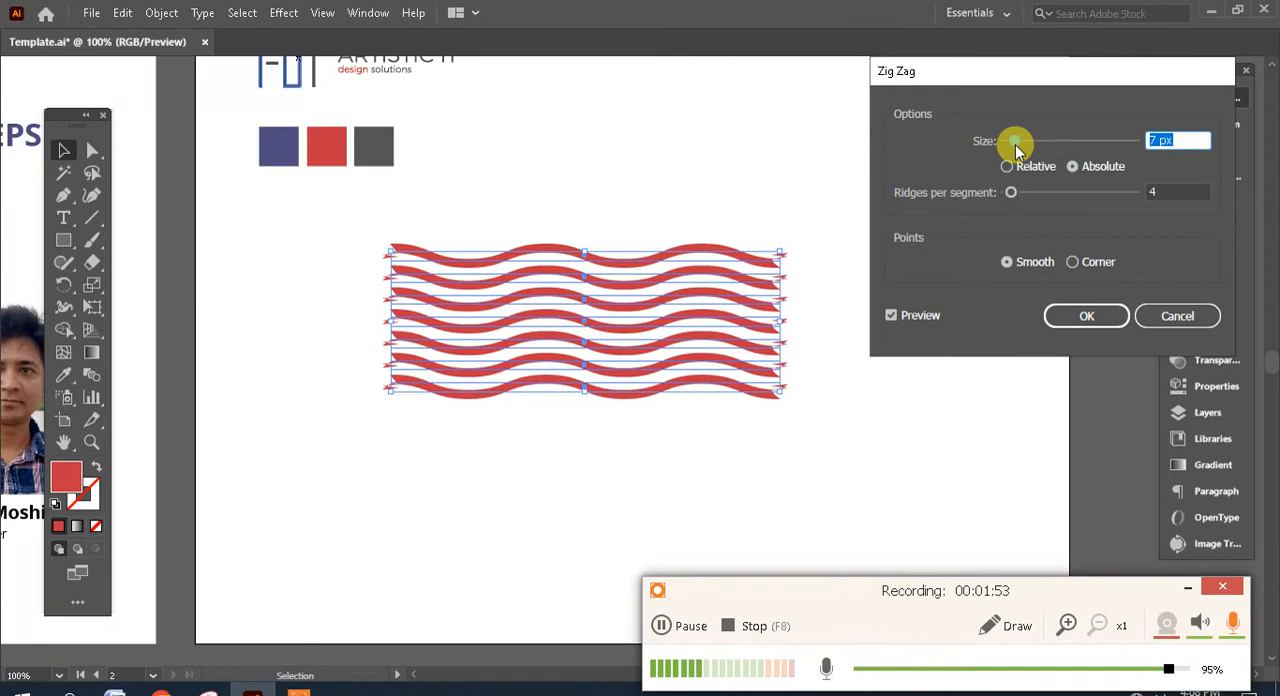
pyautogui.write('3')
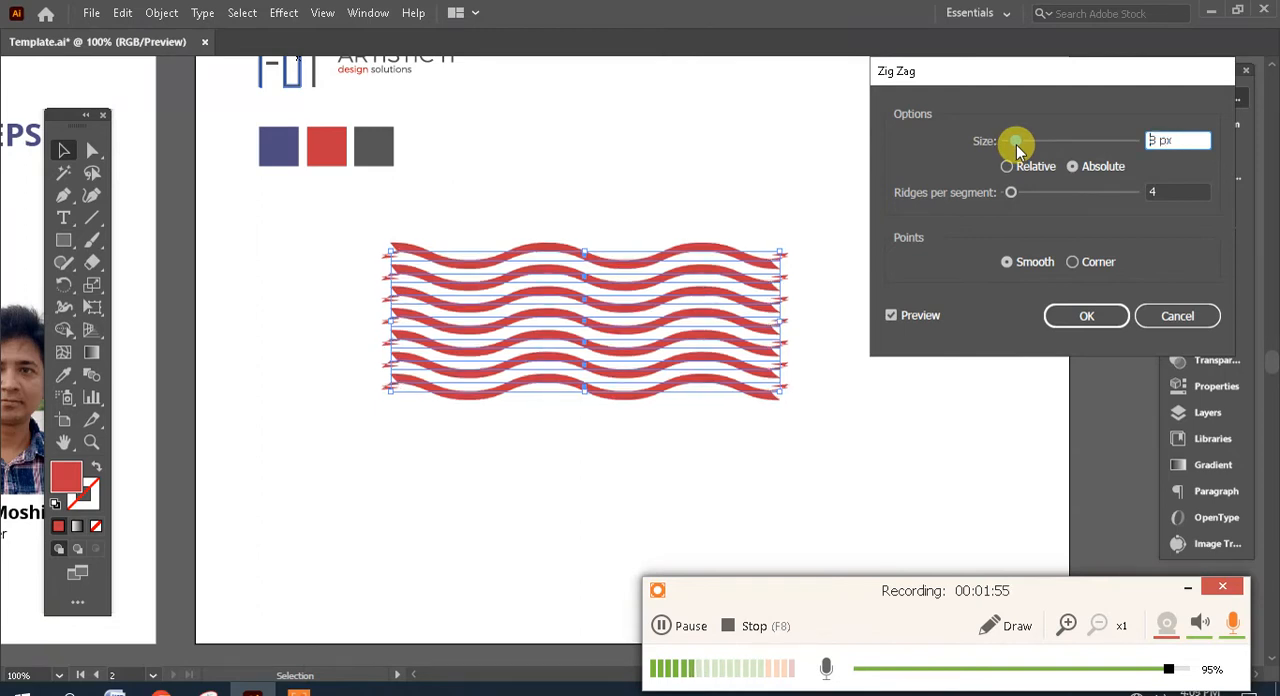
pyautogui.moveTo(1015, 146); pyautogui.dragTo(1015, 143)
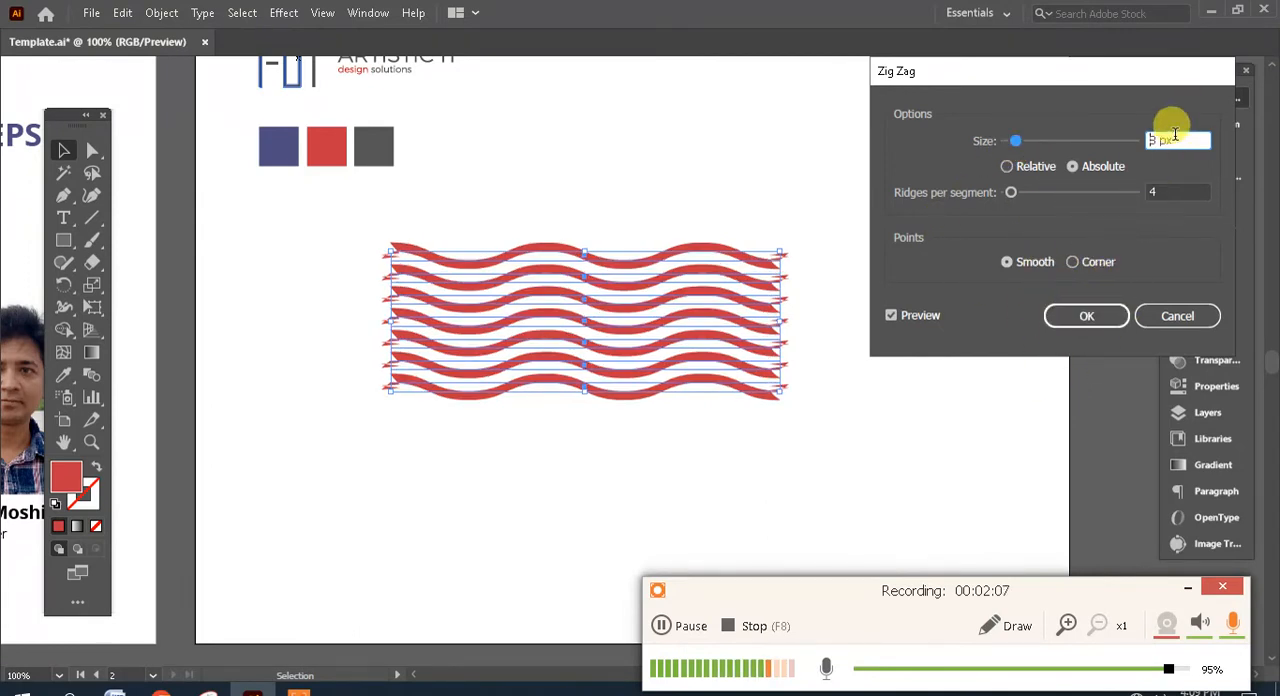
pyautogui.click(1087, 318)
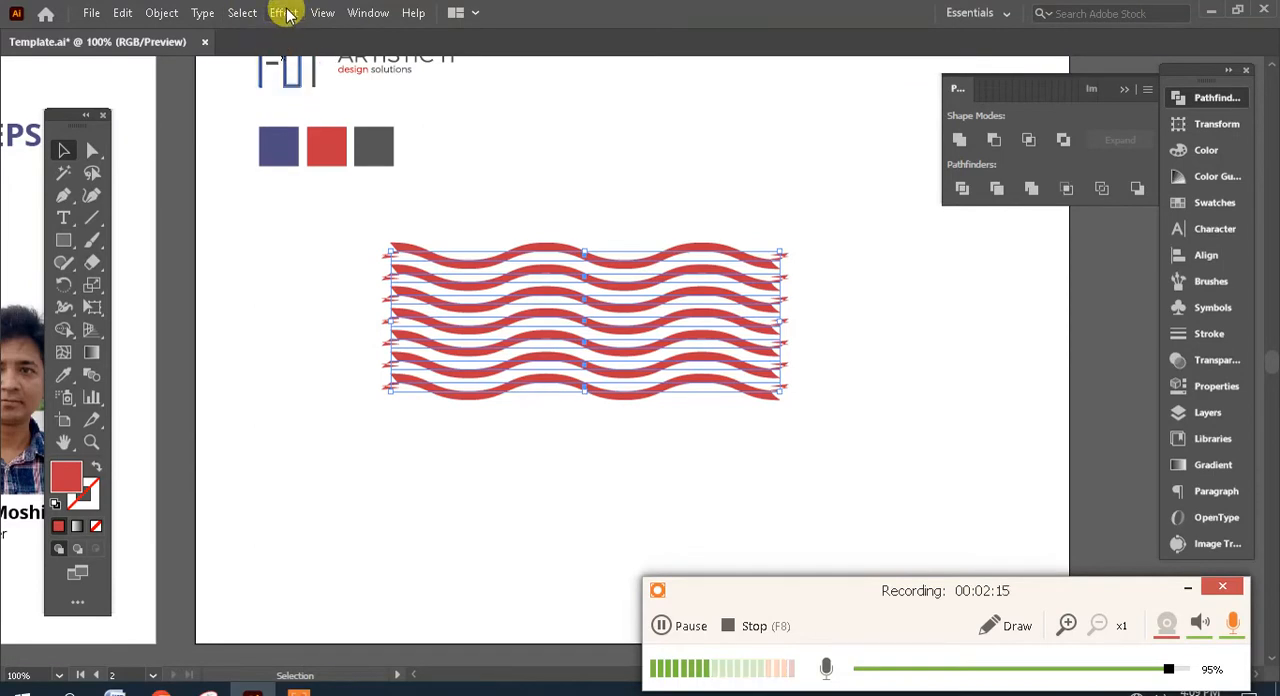
# - Expand the appearance of the wavy stripes and combine them into one compound path
pyautogui.click(164, 14)
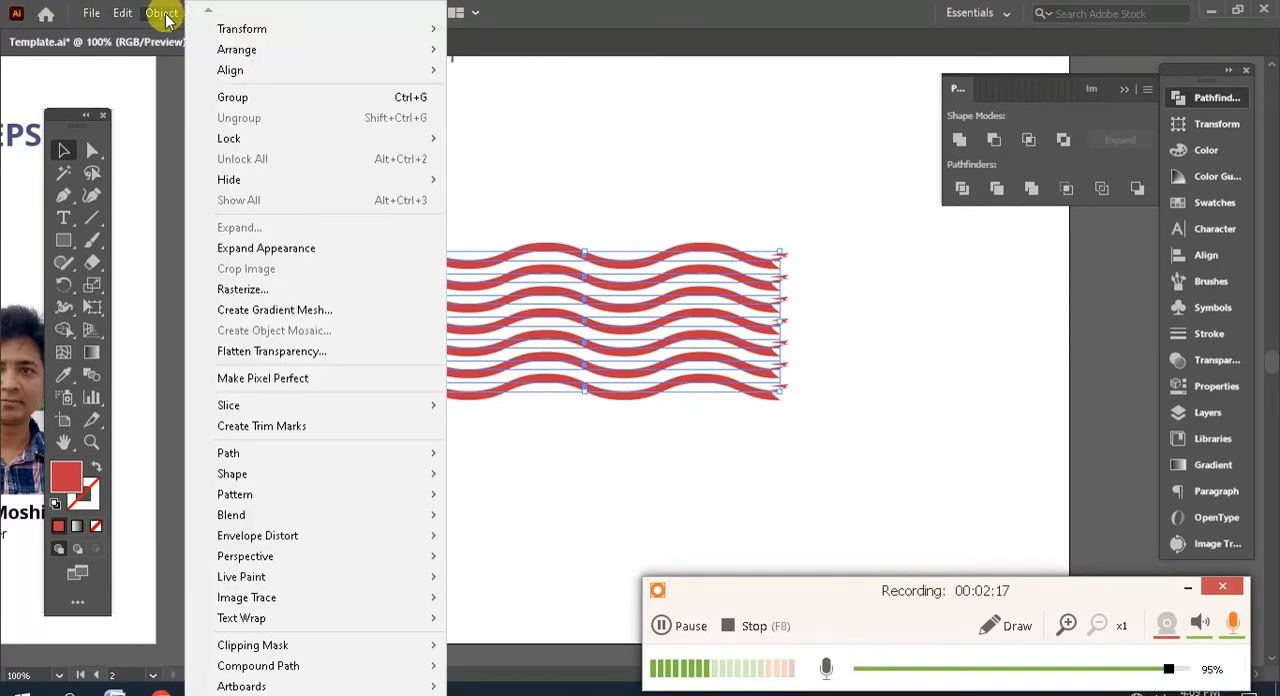
pyautogui.click(266, 248)
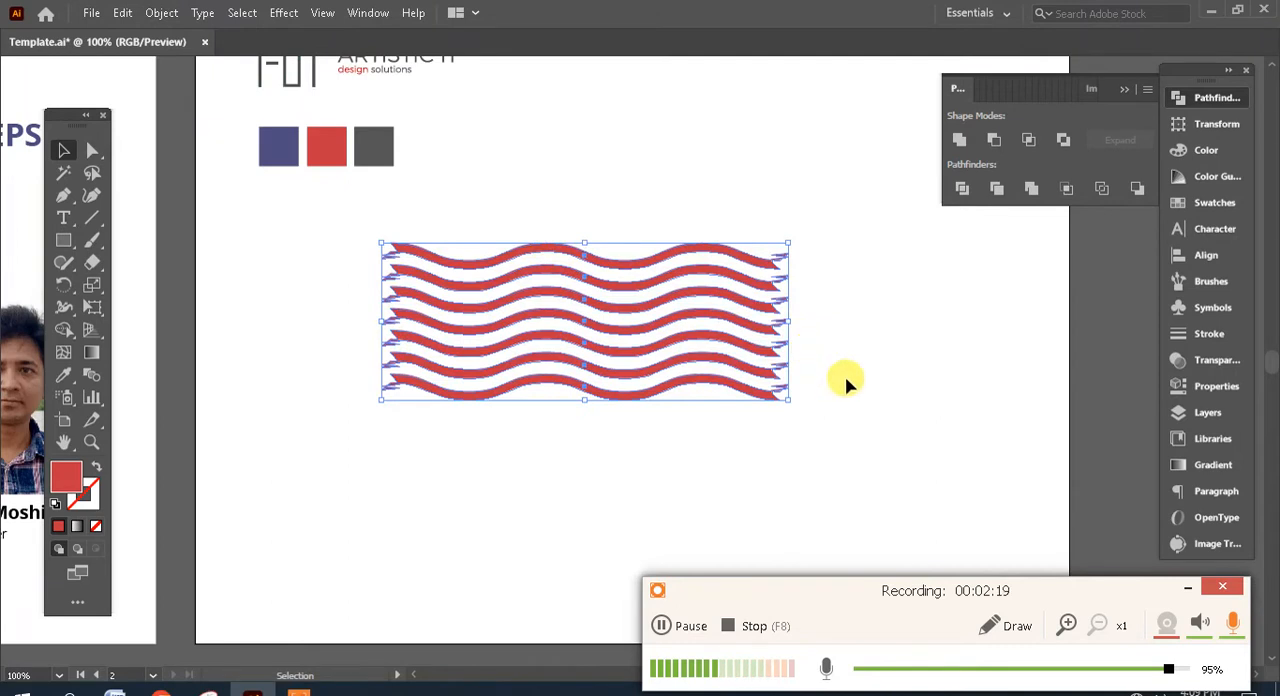
pyautogui.moveTo(855, 420)
pyautogui.mouseDown()
pyautogui.moveTo(677, 266)
pyautogui.moveTo(370, 203)
pyautogui.mouseUp()
pyautogui.click(162, 15)
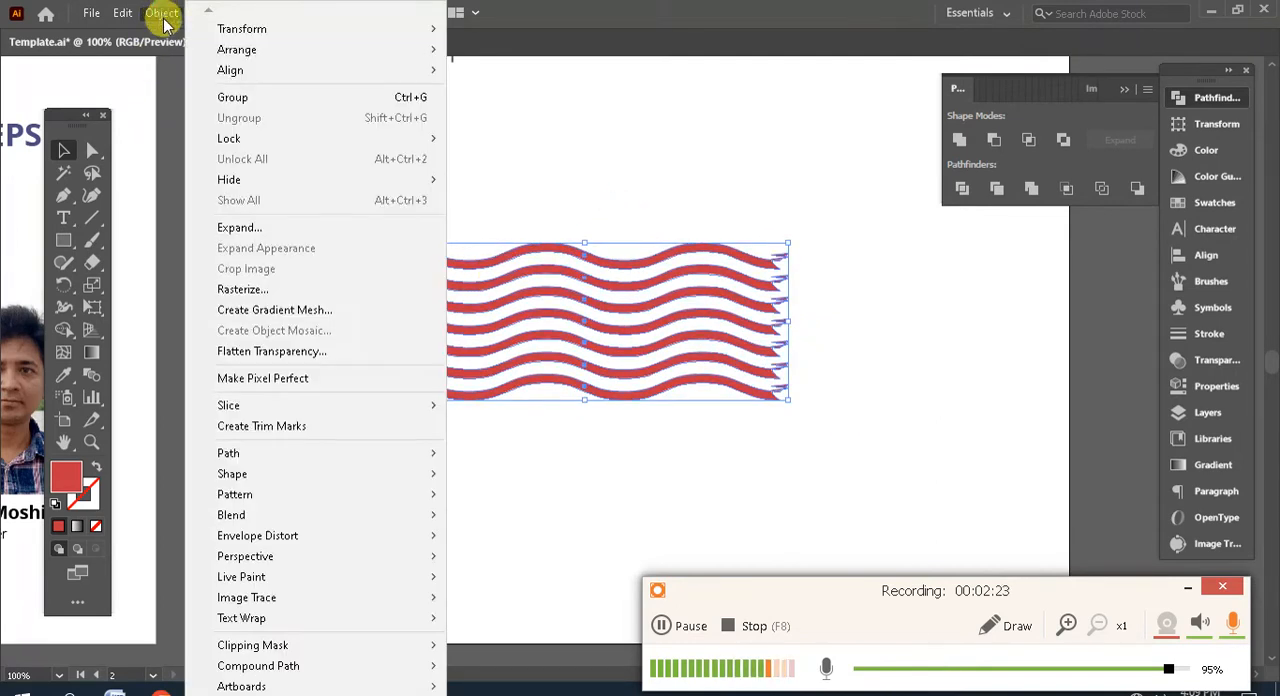
pyautogui.moveTo(314, 676)
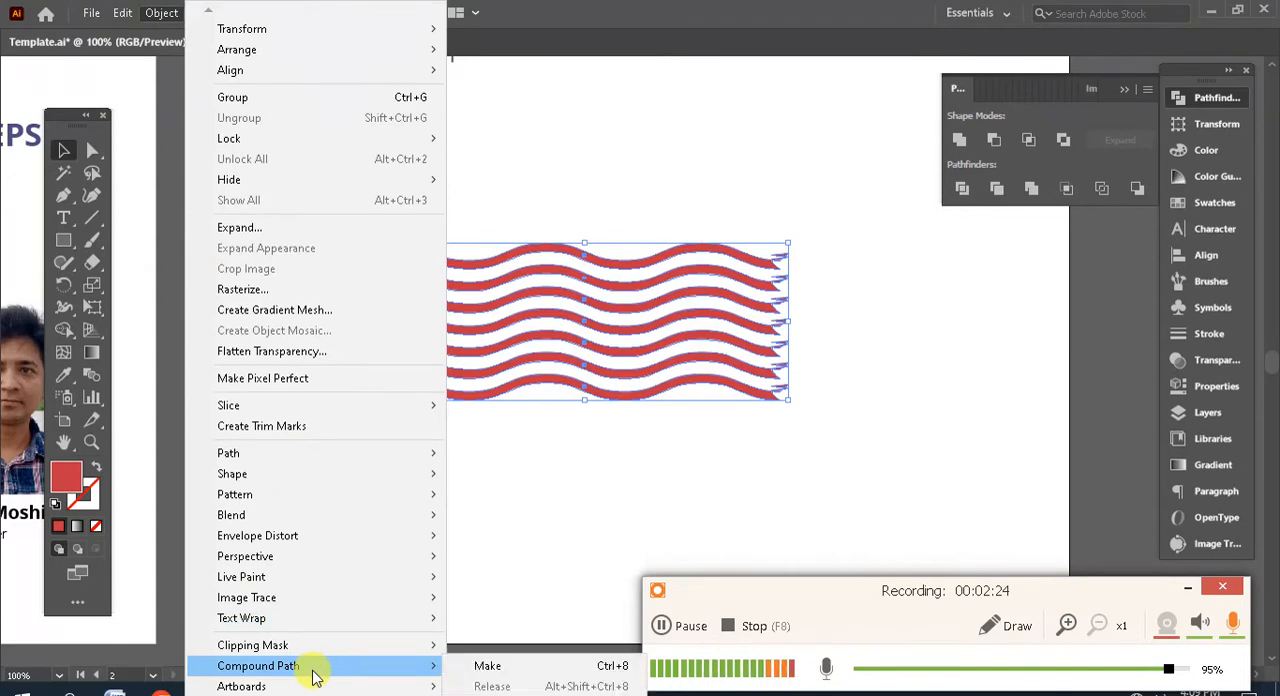
pyautogui.click(480, 666)
pyautogui.click(789, 468)
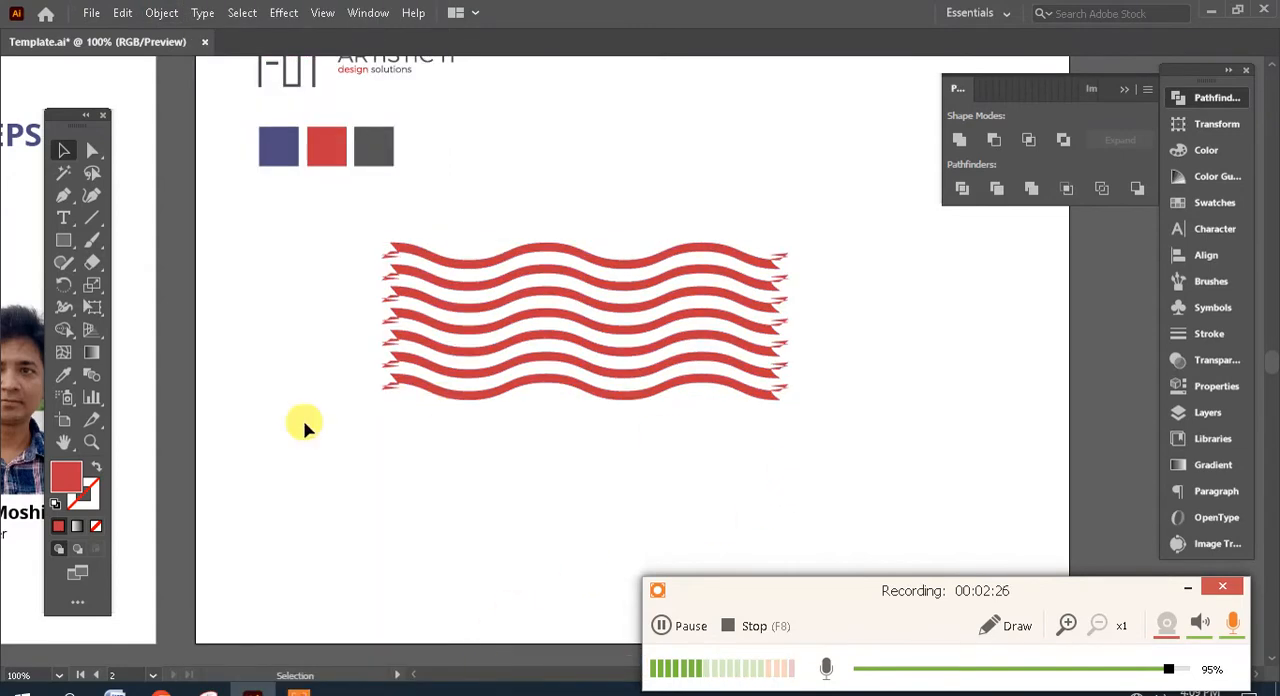
# - Shift the compound wavy stripes slightly down and to the right on the artboard
pyautogui.click(611, 307)
pyautogui.moveTo(633, 284); pyautogui.dragTo(661, 309)
pyautogui.click(843, 337)
# - Draw a rectangle over the stripes that leaves out their ragged ends, and intersect both shapes to trim the ends straight
pyautogui.click(69, 239)
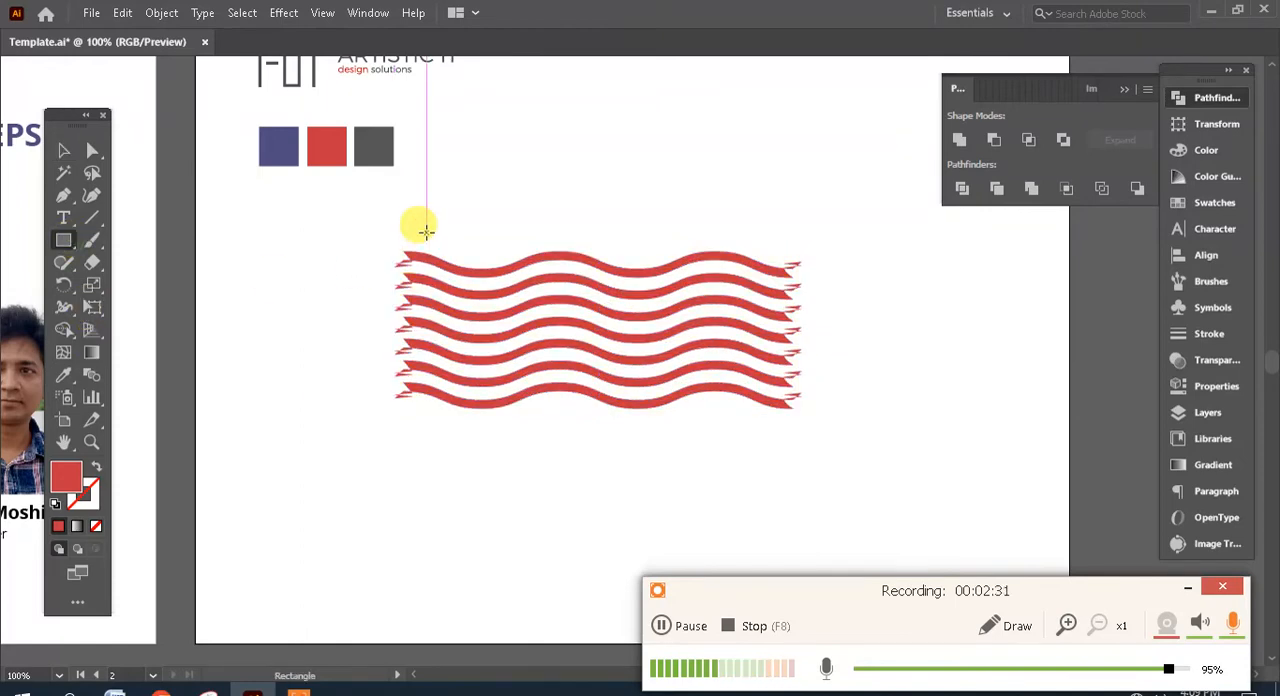
pyautogui.moveTo(426, 232)
pyautogui.mouseDown()
pyautogui.moveTo(523, 386)
pyautogui.moveTo(367, 275)
pyautogui.moveTo(591, 396)
pyautogui.moveTo(686, 423)
pyautogui.moveTo(764, 422)
pyautogui.mouseUp()
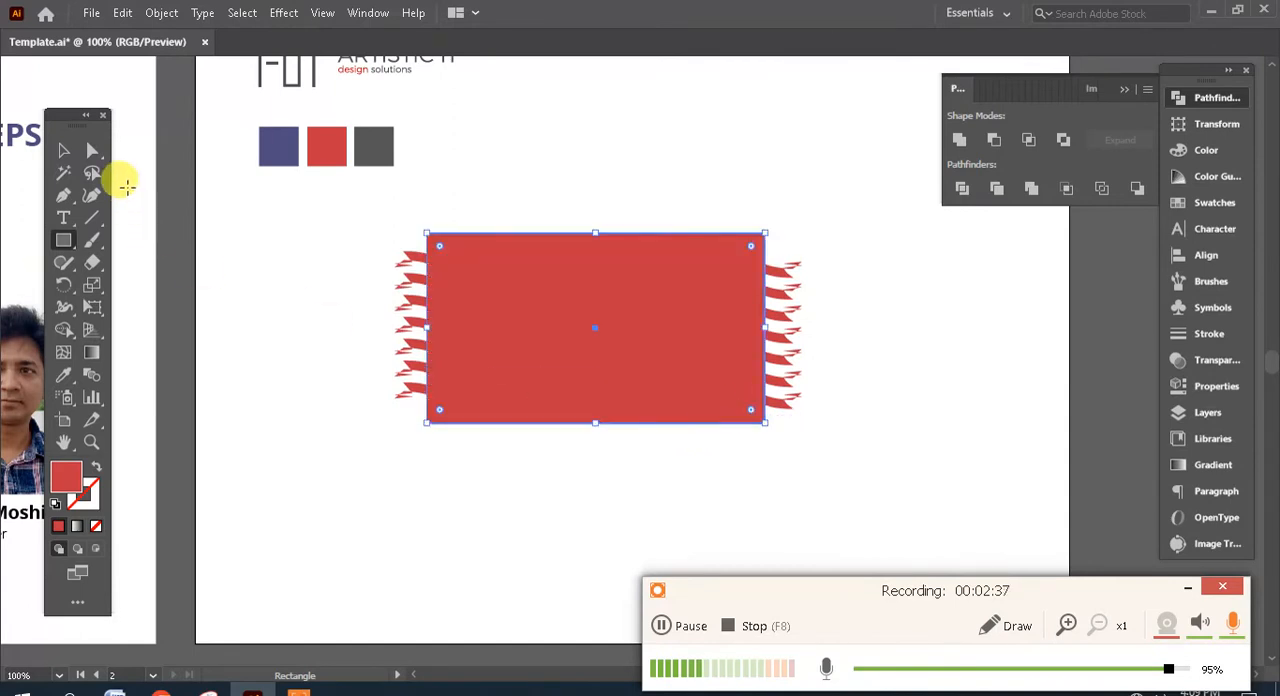
pyautogui.click(72, 152)
pyautogui.moveTo(872, 142); pyautogui.dragTo(500, 455)
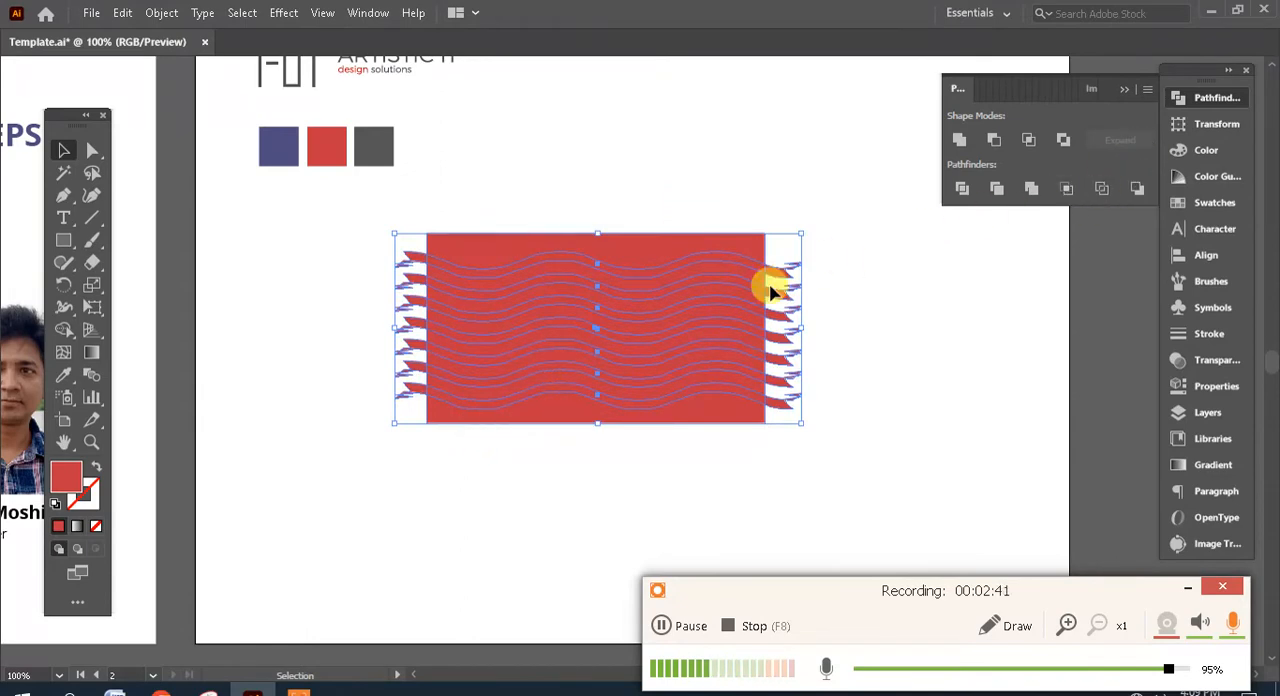
pyautogui.moveTo(231, 300); pyautogui.dragTo(1245, 312)
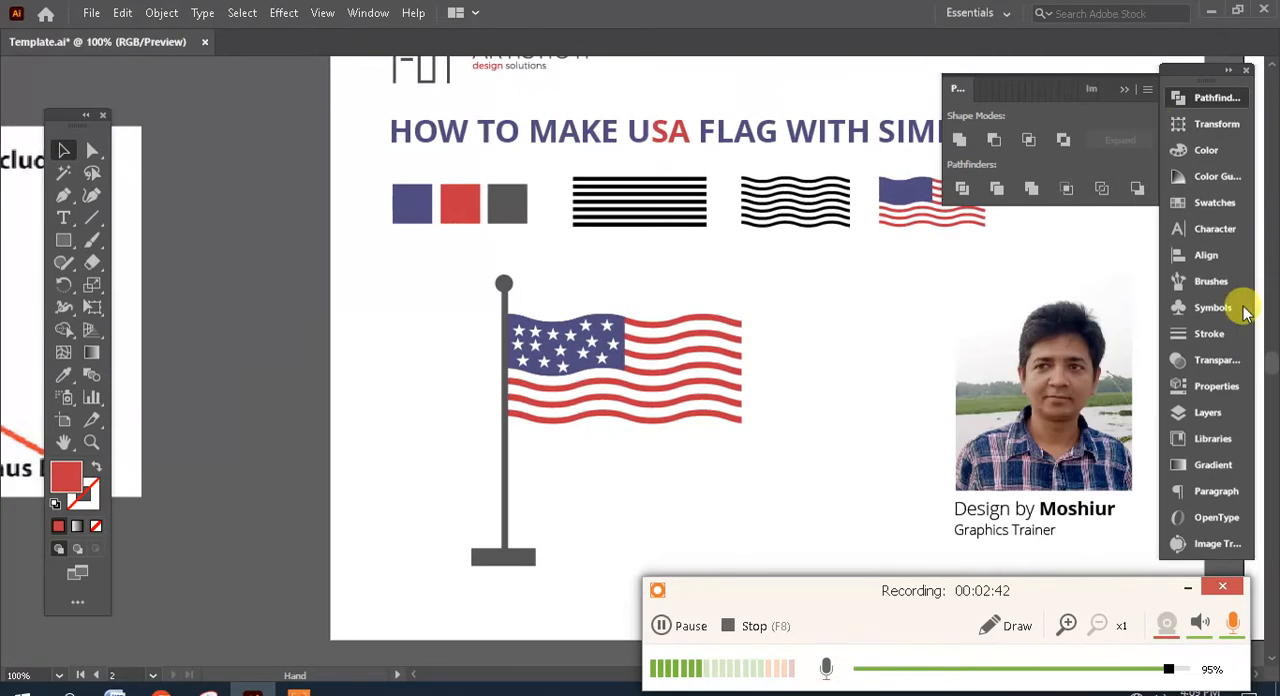
pyautogui.moveTo(475, 382); pyautogui.dragTo(233, 400)
pyautogui.moveTo(901, 331); pyautogui.dragTo(777, 349)
pyautogui.click(1030, 143)
pyautogui.click(871, 354)
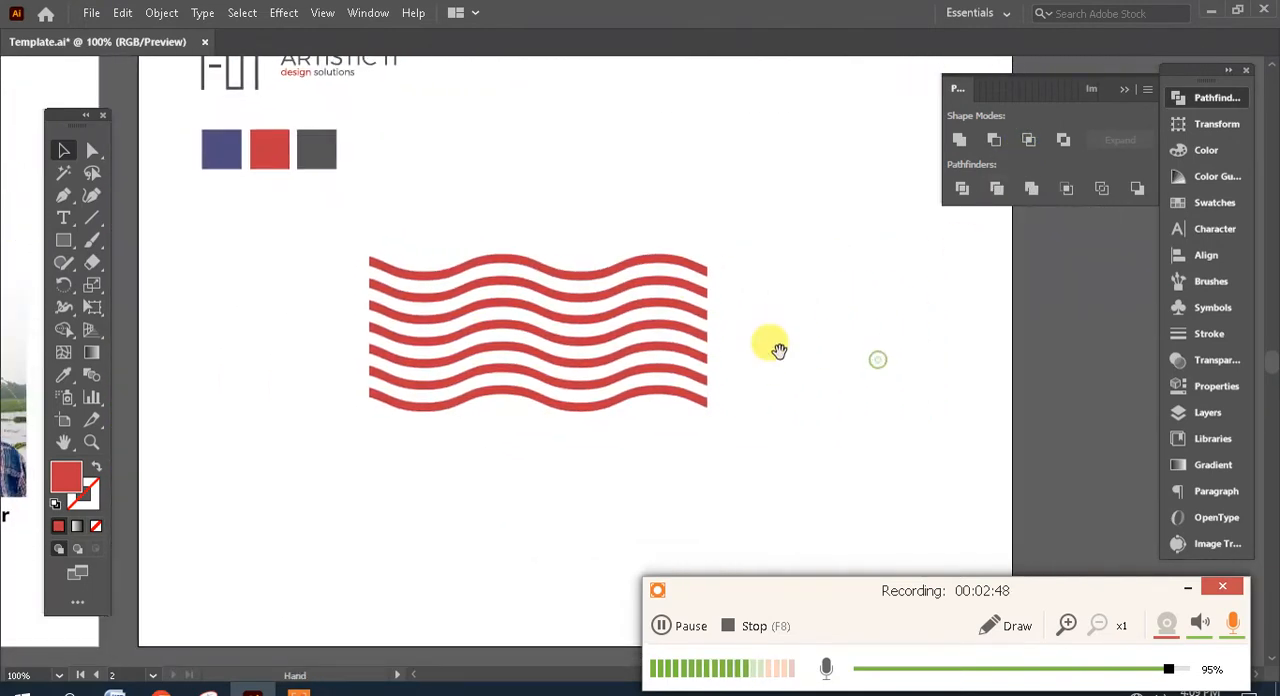
# - Reposition the trimmed wavy stripes slightly on the artboard
pyautogui.click(529, 251)
pyautogui.moveTo(591, 271); pyautogui.dragTo(567, 258)
pyautogui.click(736, 254)
pyautogui.moveTo(694, 308); pyautogui.dragTo(737, 300)
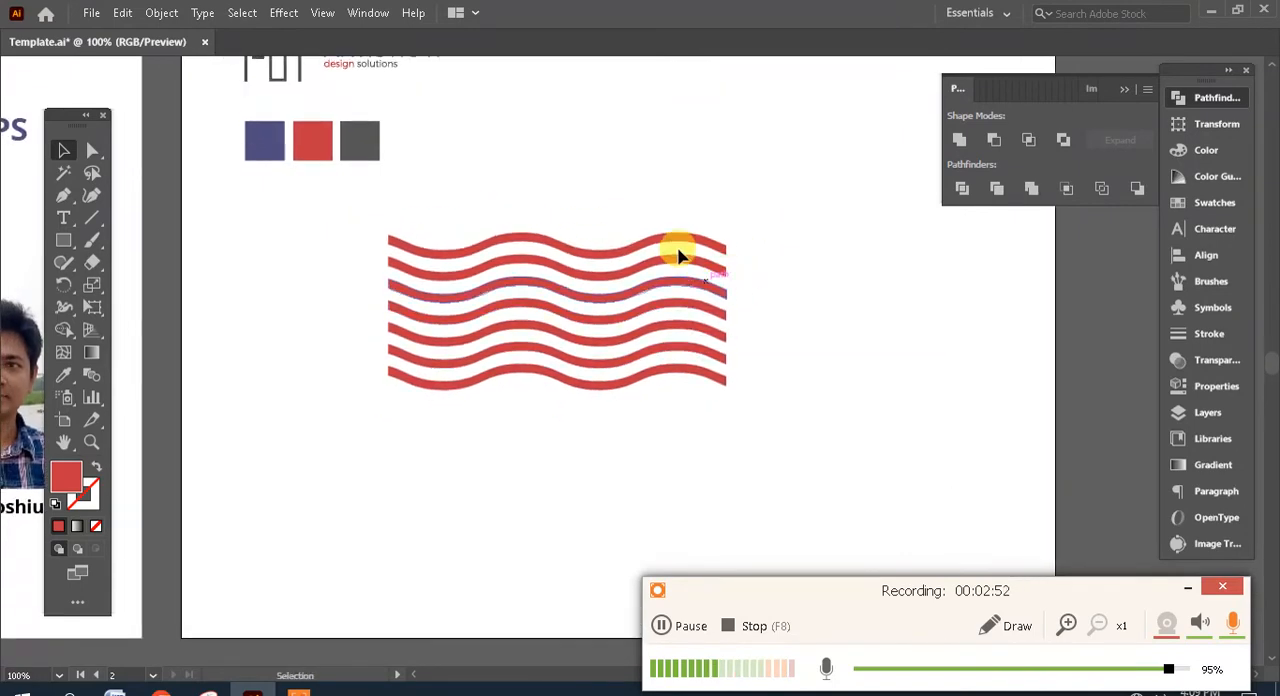
pyautogui.moveTo(676, 245); pyautogui.dragTo(694, 246)
pyautogui.click(901, 293)
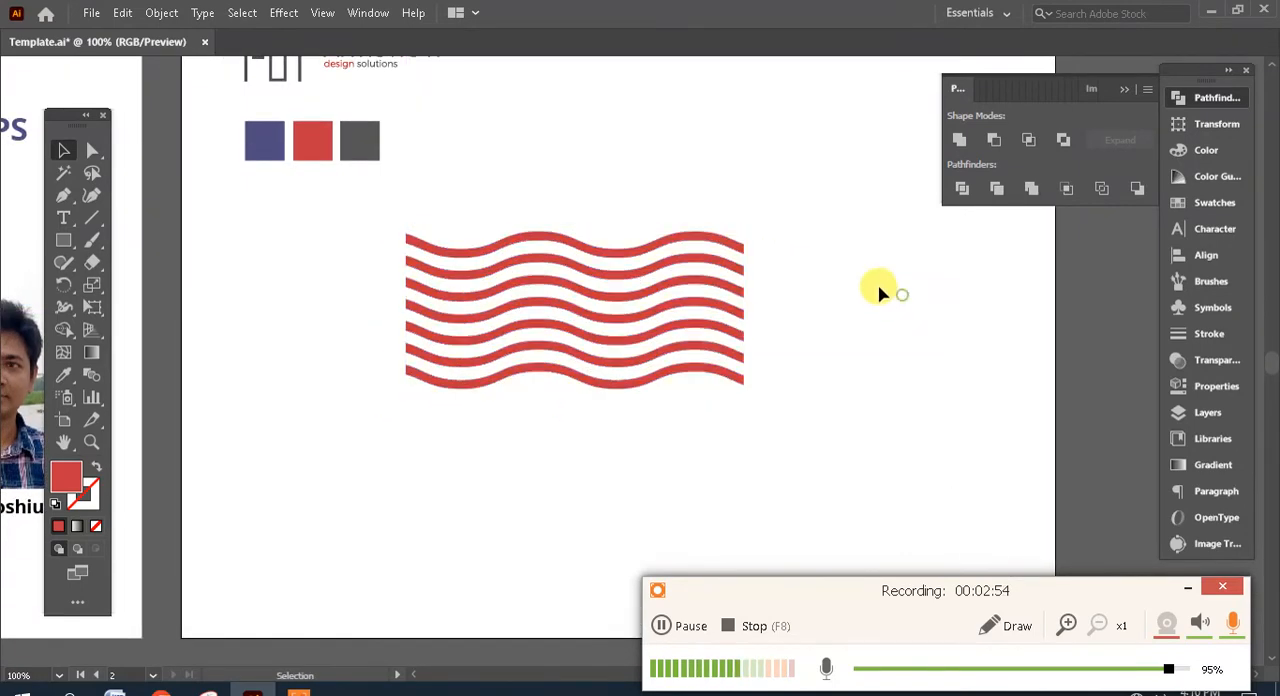
pyautogui.moveTo(844, 254); pyautogui.dragTo(863, 291)
pyautogui.moveTo(808, 353); pyautogui.dragTo(795, 313)
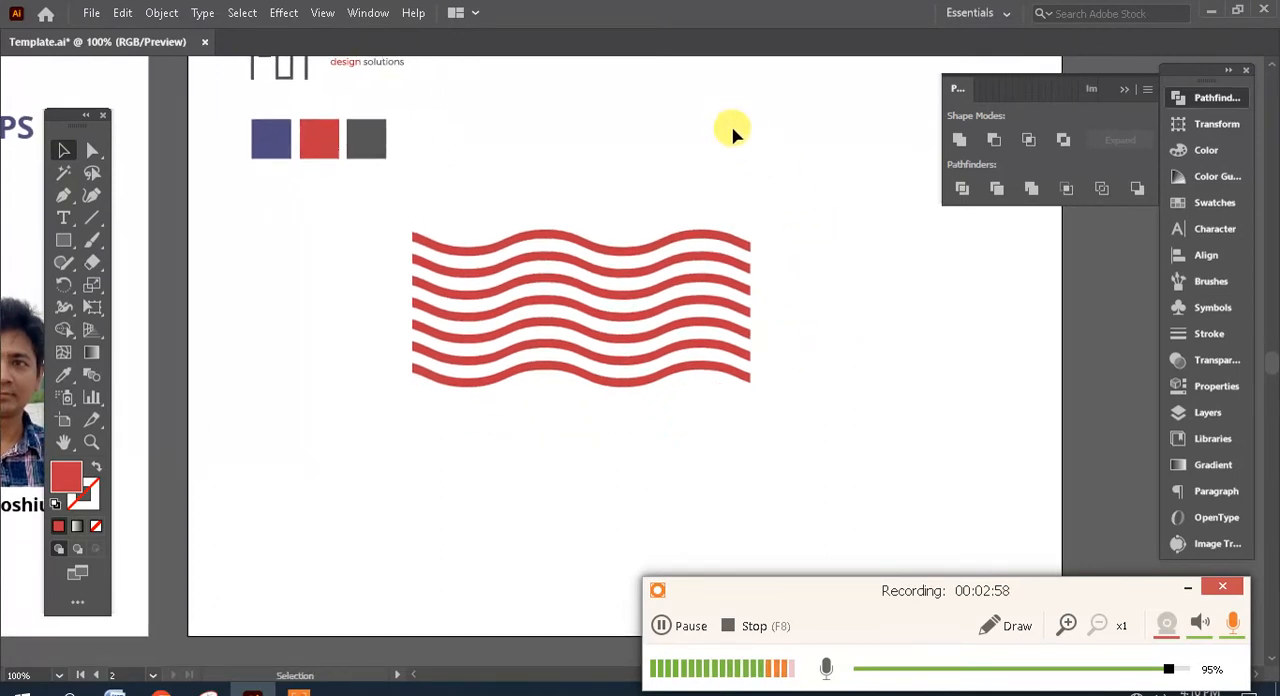
# - Move the wavy stripes toward the artboard's left side and place a duplicate to their right
pyautogui.moveTo(651, 251); pyautogui.dragTo(838, 296)
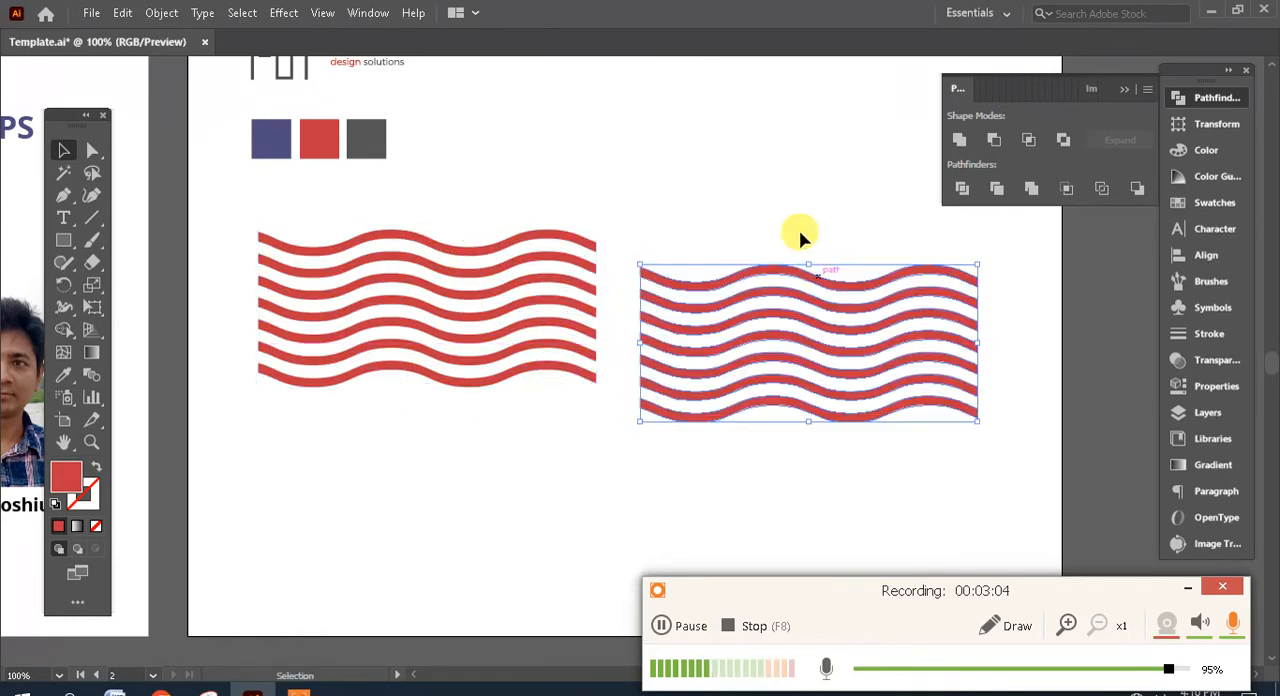
pyautogui.moveTo(737, 200); pyautogui.dragTo(607, 210)
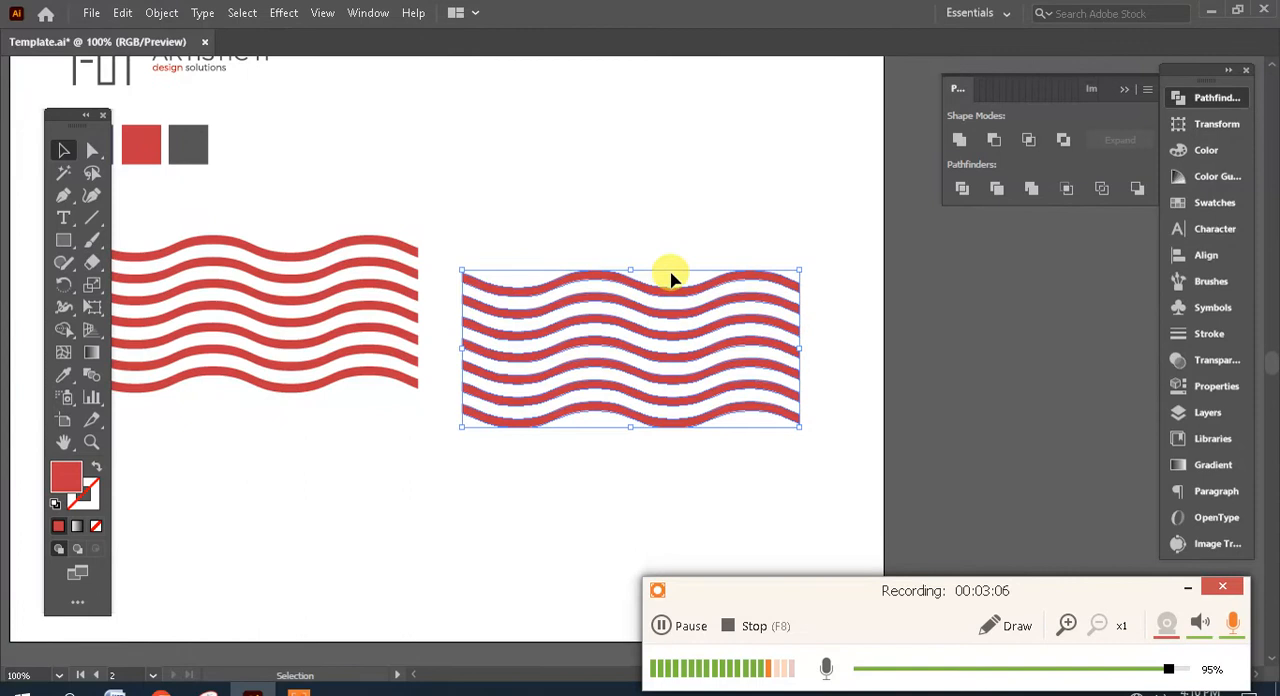
pyautogui.click(617, 214)
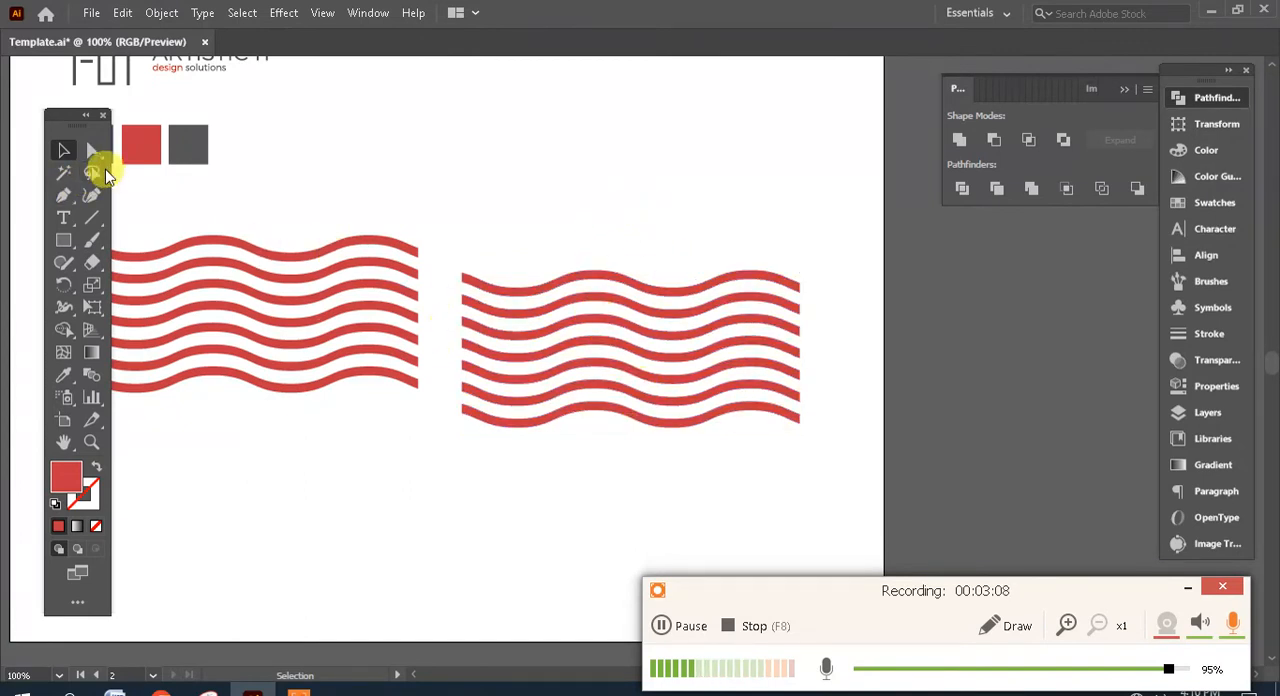
# - Delete the bottom three stripes of the duplicate, keeping its upper four
pyautogui.click(92, 152)
pyautogui.moveTo(830, 450)
pyautogui.mouseDown()
pyautogui.moveTo(522, 362)
pyautogui.moveTo(501, 378)
pyautogui.mouseUp()
pyautogui.press('Delete')
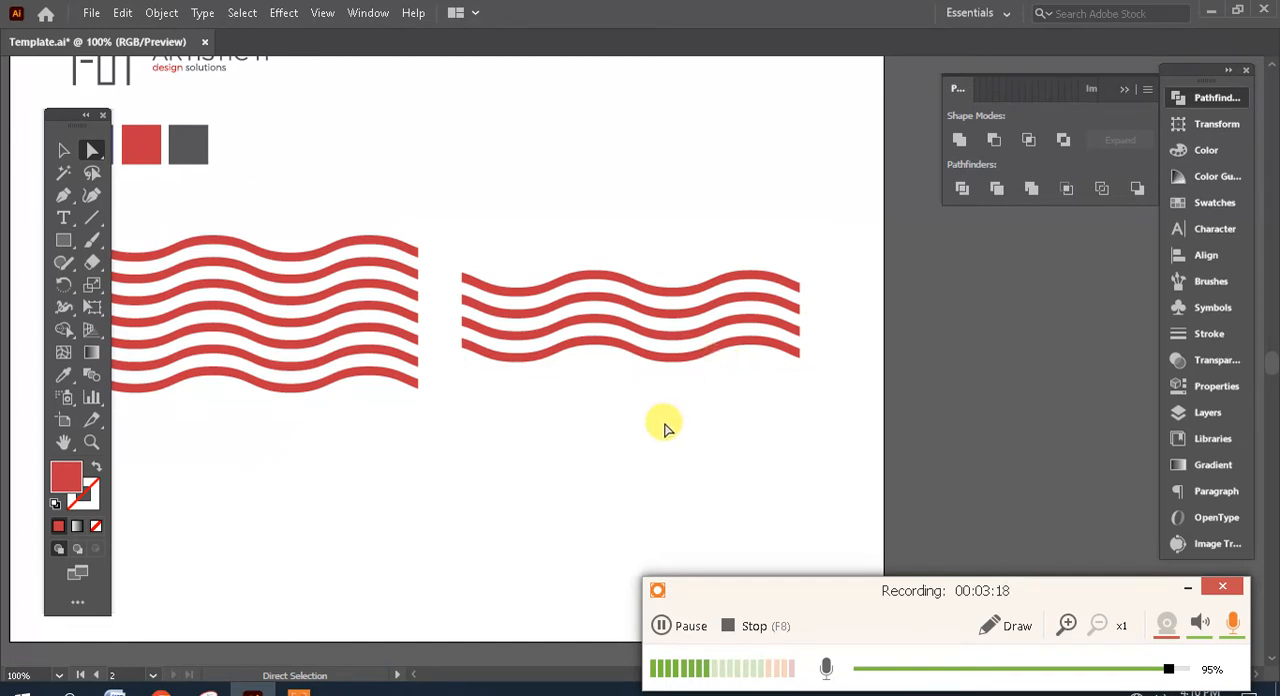
pyautogui.moveTo(628, 413); pyautogui.dragTo(579, 402)
# - Draw a rectangle over the left half of the four-stripe copy and fill it with the blue sampled from the colour square
pyautogui.click(70, 244)
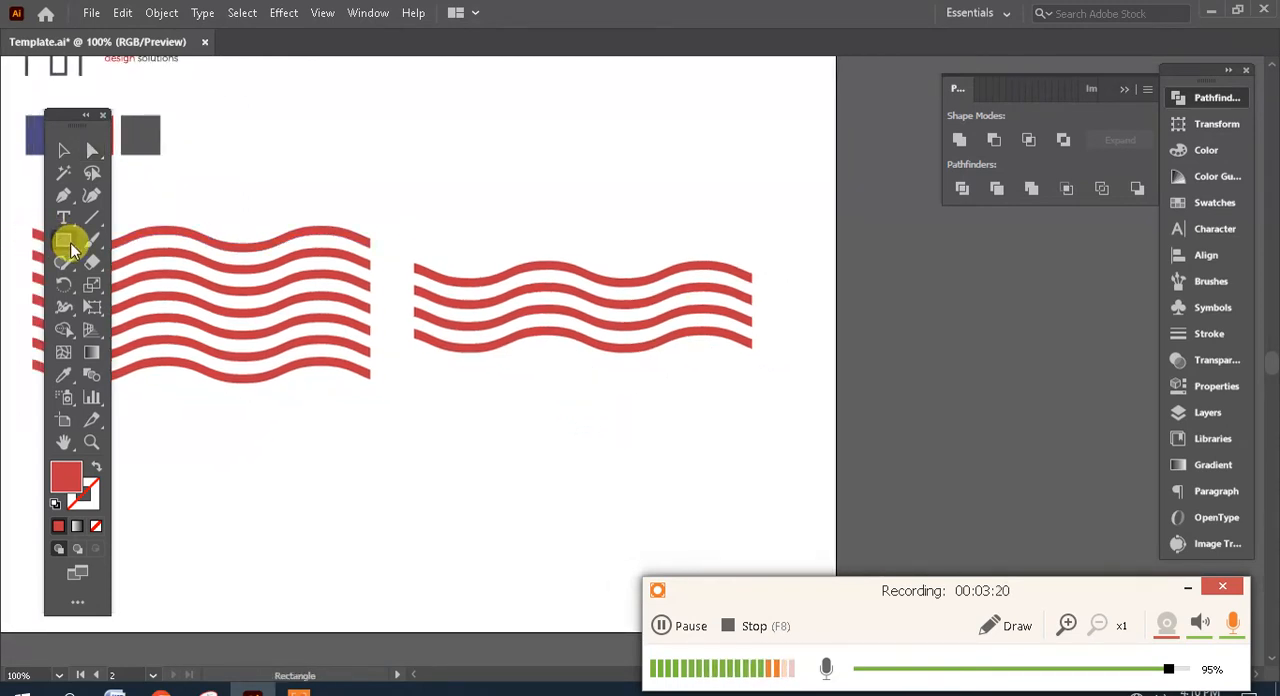
pyautogui.moveTo(409, 248); pyautogui.dragTo(590, 361)
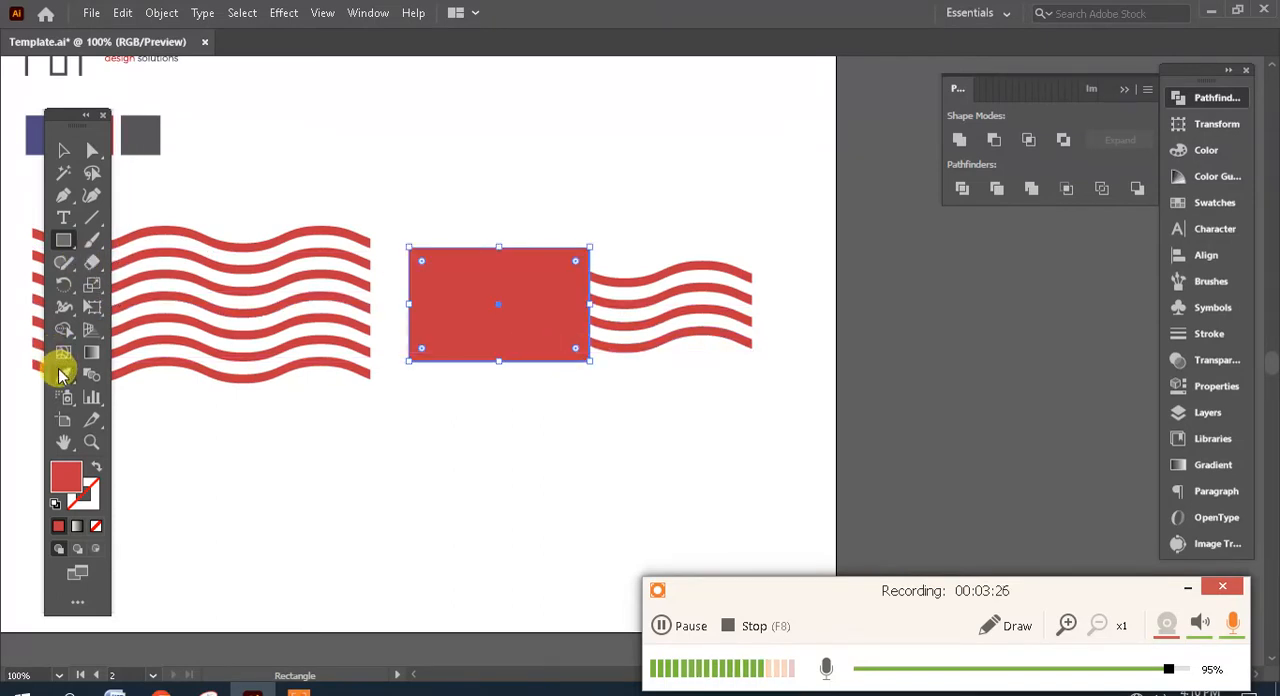
pyautogui.moveTo(293, 163); pyautogui.dragTo(394, 191)
pyautogui.click(160, 150)
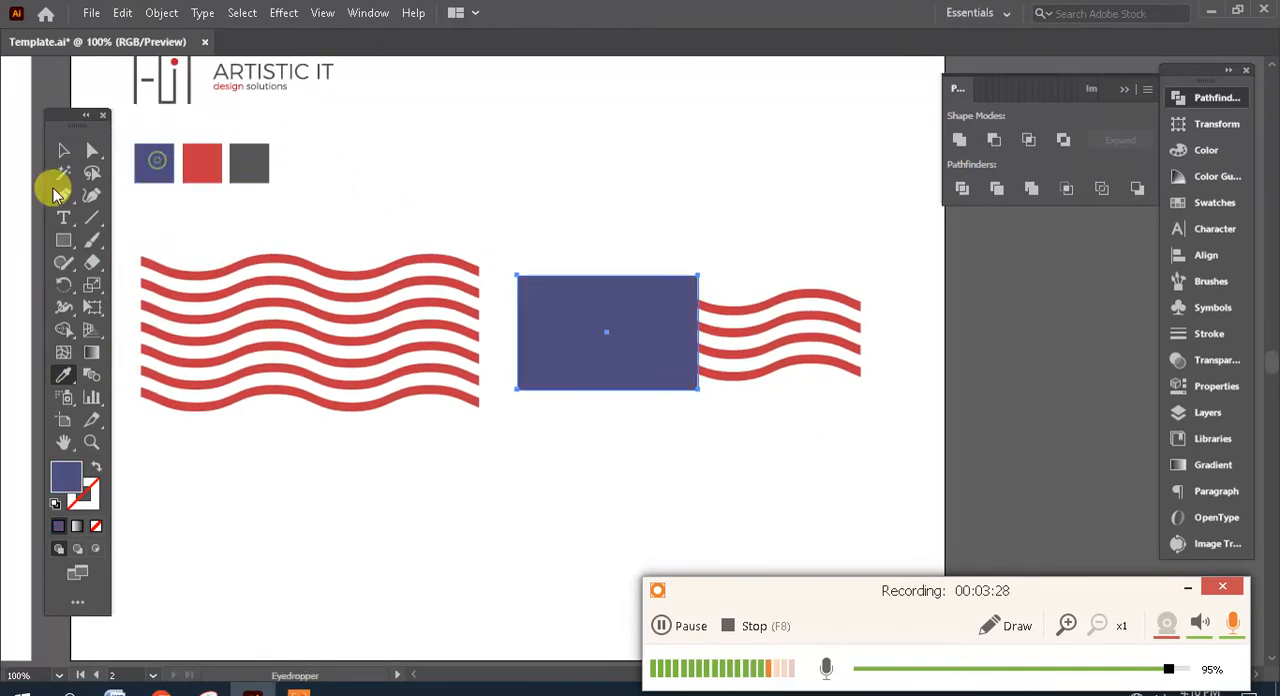
pyautogui.click(60, 150)
pyautogui.click(654, 454)
pyautogui.moveTo(920, 458); pyautogui.dragTo(790, 242)
pyautogui.click(785, 470)
pyautogui.hscroll(2, 760, 460)
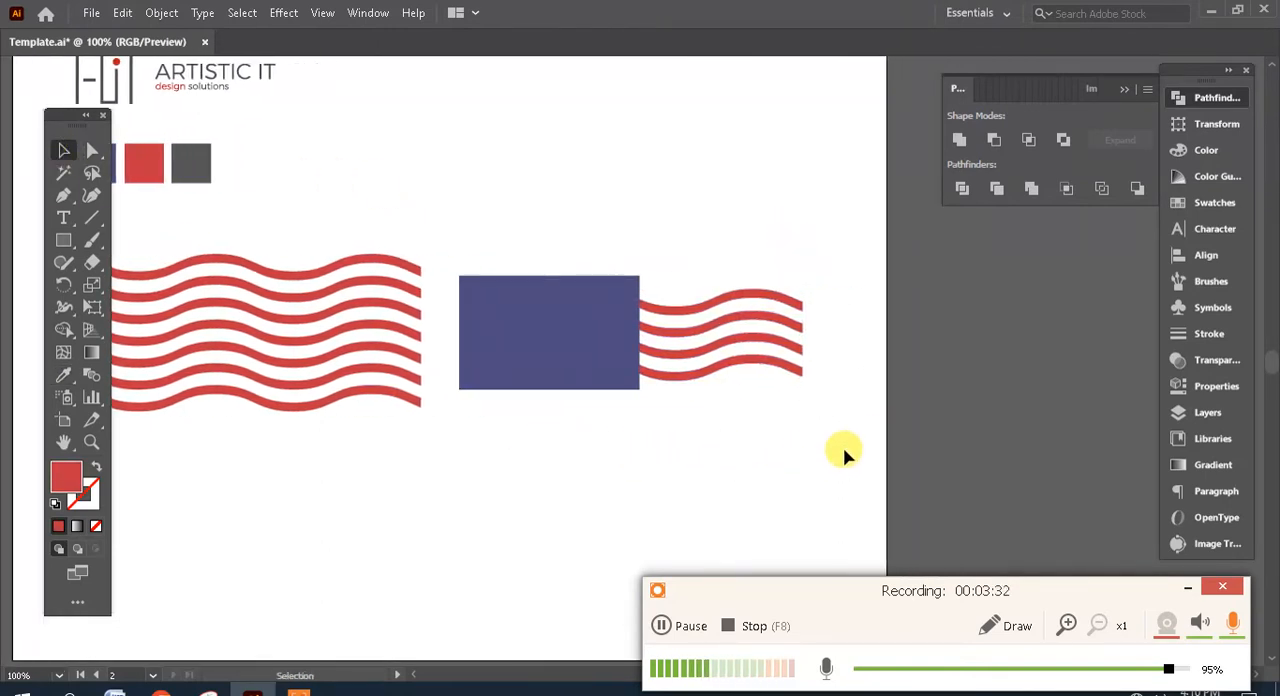
# - Combine the four red wavy stripes of the copy into a single compound path
pyautogui.moveTo(845, 451); pyautogui.dragTo(714, 230)
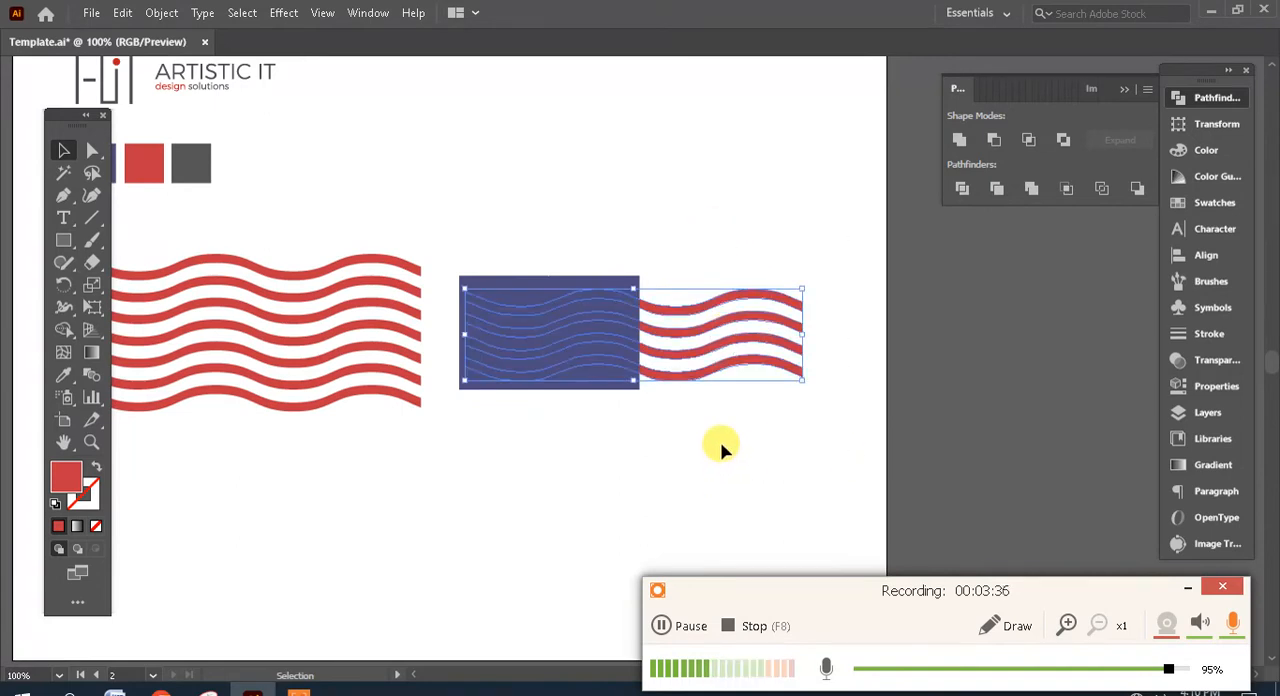
pyautogui.moveTo(706, 430); pyautogui.dragTo(753, 440)
pyautogui.click(160, 12)
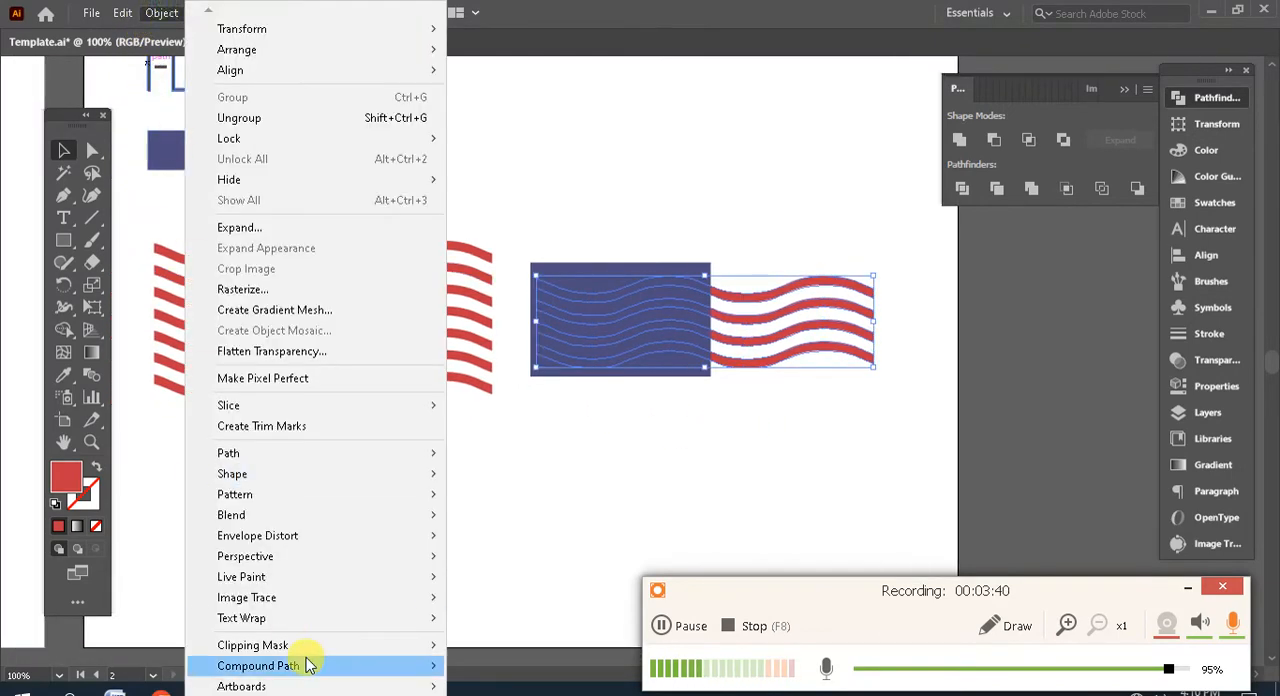
pyautogui.moveTo(316, 675)
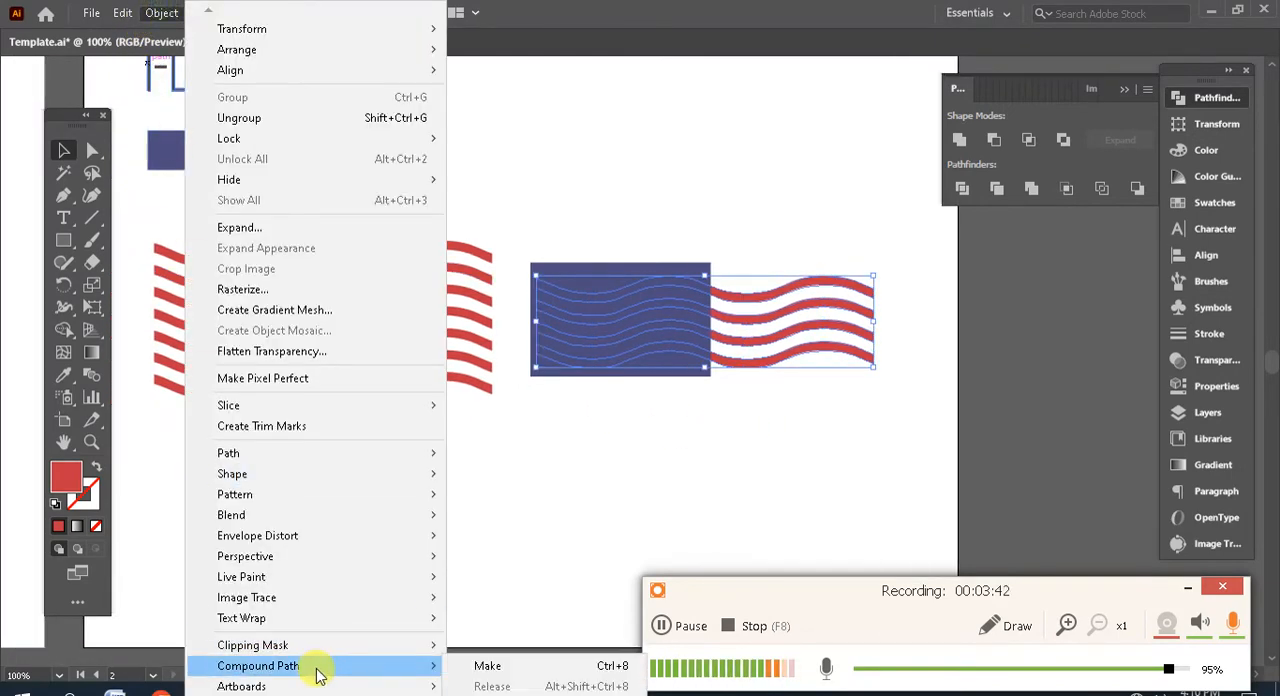
pyautogui.click(520, 676)
# - Intersect the blue rectangle with the compound red stripes to produce four blue wavy stripes
pyautogui.moveTo(931, 463); pyautogui.dragTo(577, 208)
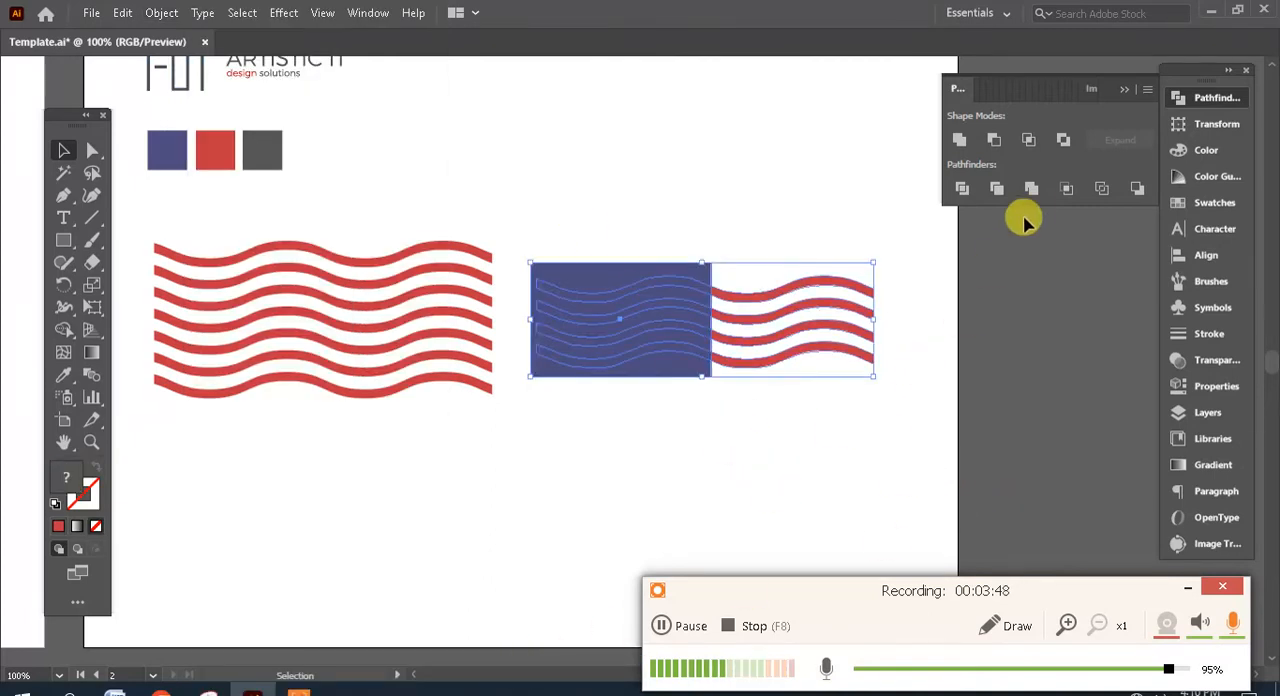
pyautogui.click(1032, 139)
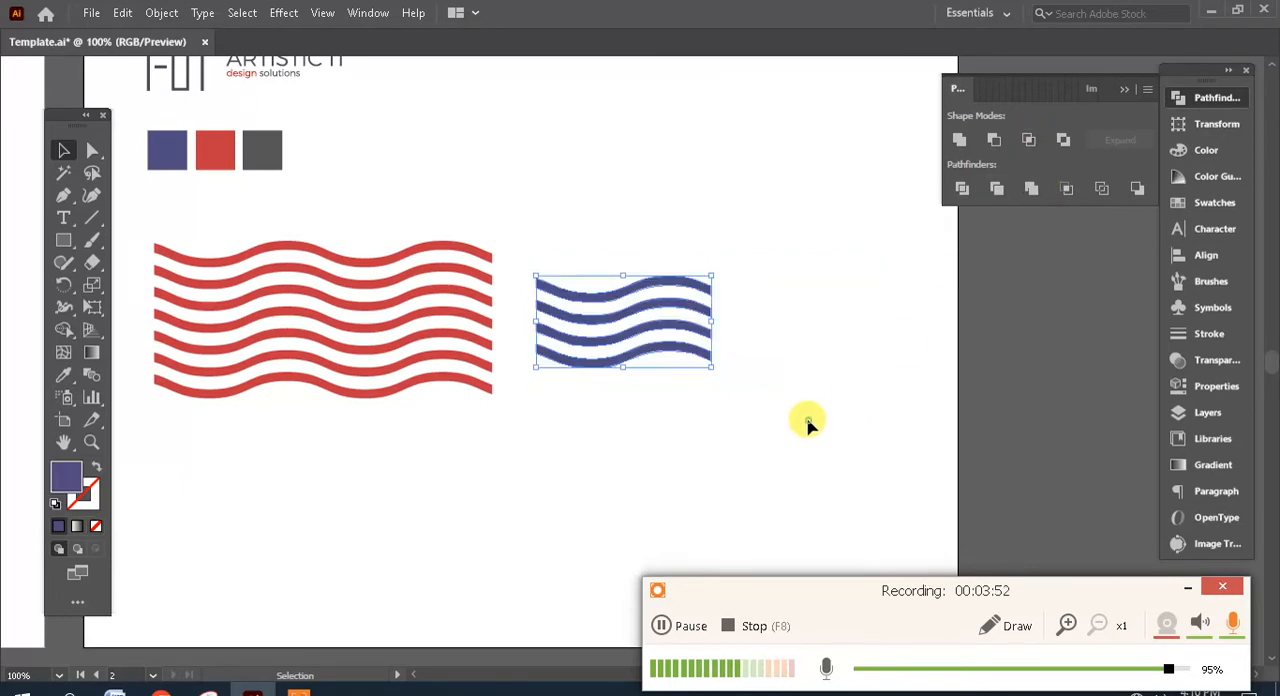
pyautogui.click(665, 415)
pyautogui.moveTo(671, 423); pyautogui.dragTo(801, 417)
pyautogui.moveTo(801, 417)
pyautogui.mouseDown()
pyautogui.moveTo(679, 419)
pyautogui.moveTo(567, 267)
pyautogui.mouseUp()
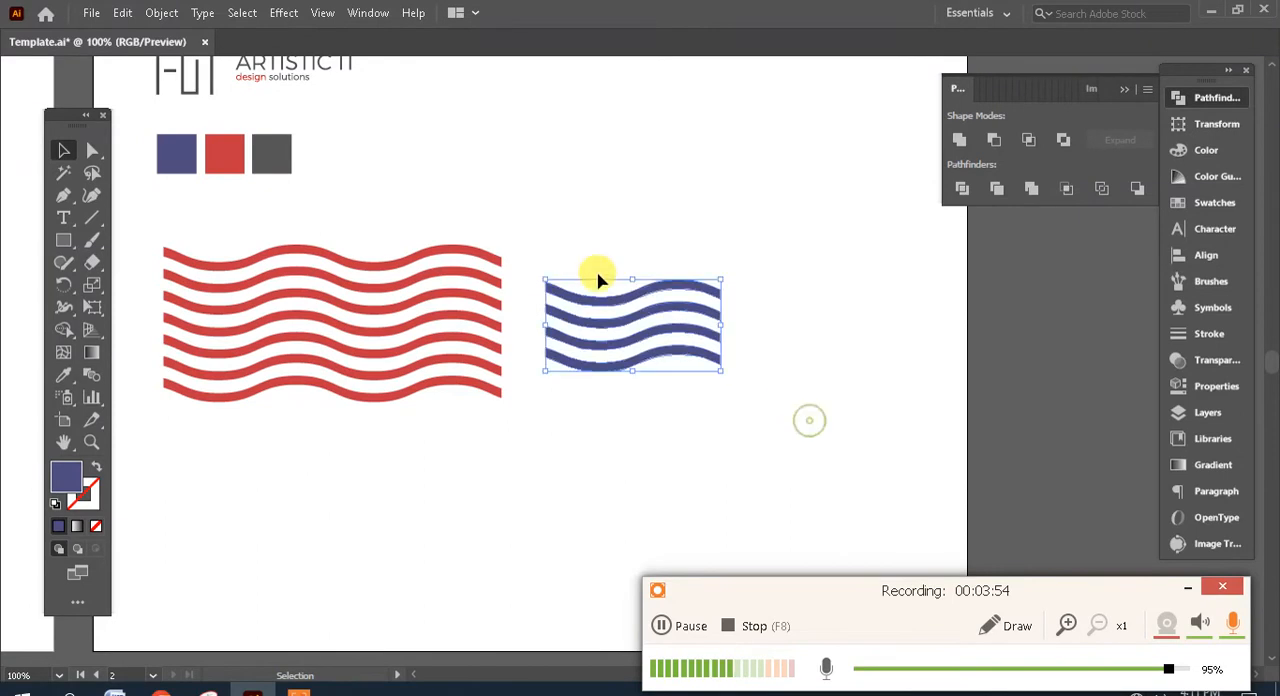
# - Draw a blue four-point Pen shape that bridges the left ends of the four blue stripes within their outline
pyautogui.moveTo(633, 292); pyautogui.dragTo(668, 282)
pyautogui.moveTo(857, 348); pyautogui.dragTo(691, 360)
pyautogui.click(814, 381)
pyautogui.hotkey('ctrl', '+')
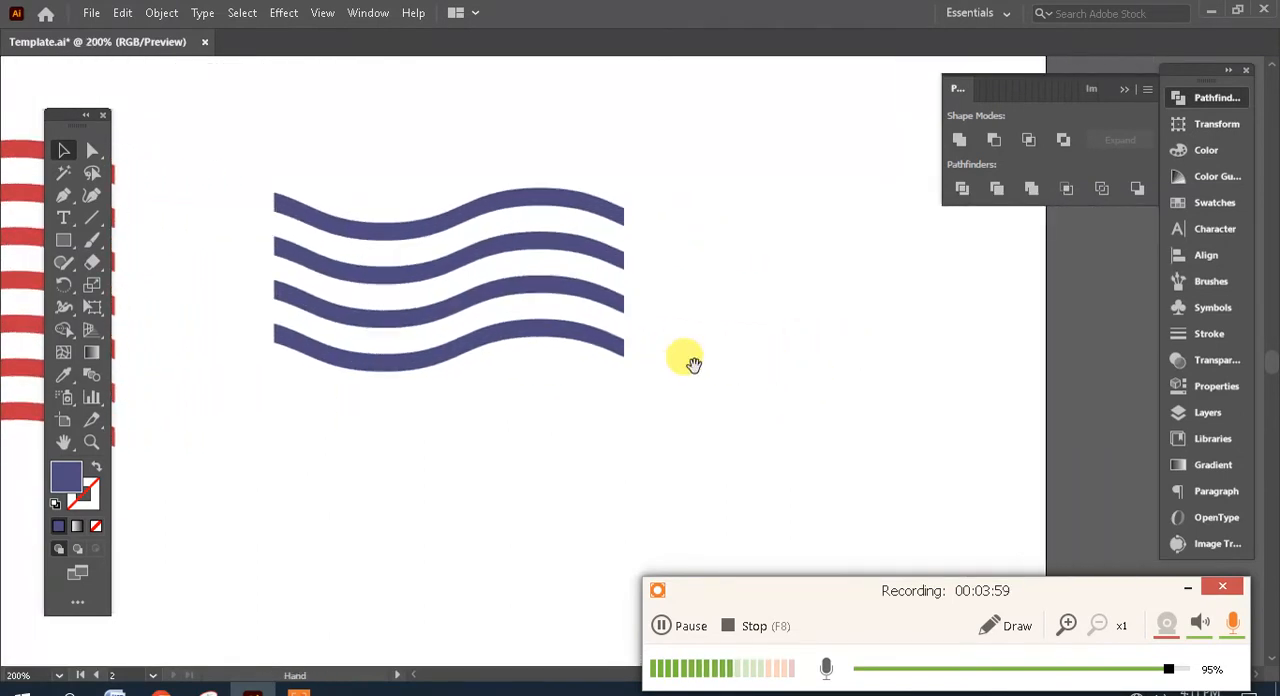
pyautogui.click(60, 204)
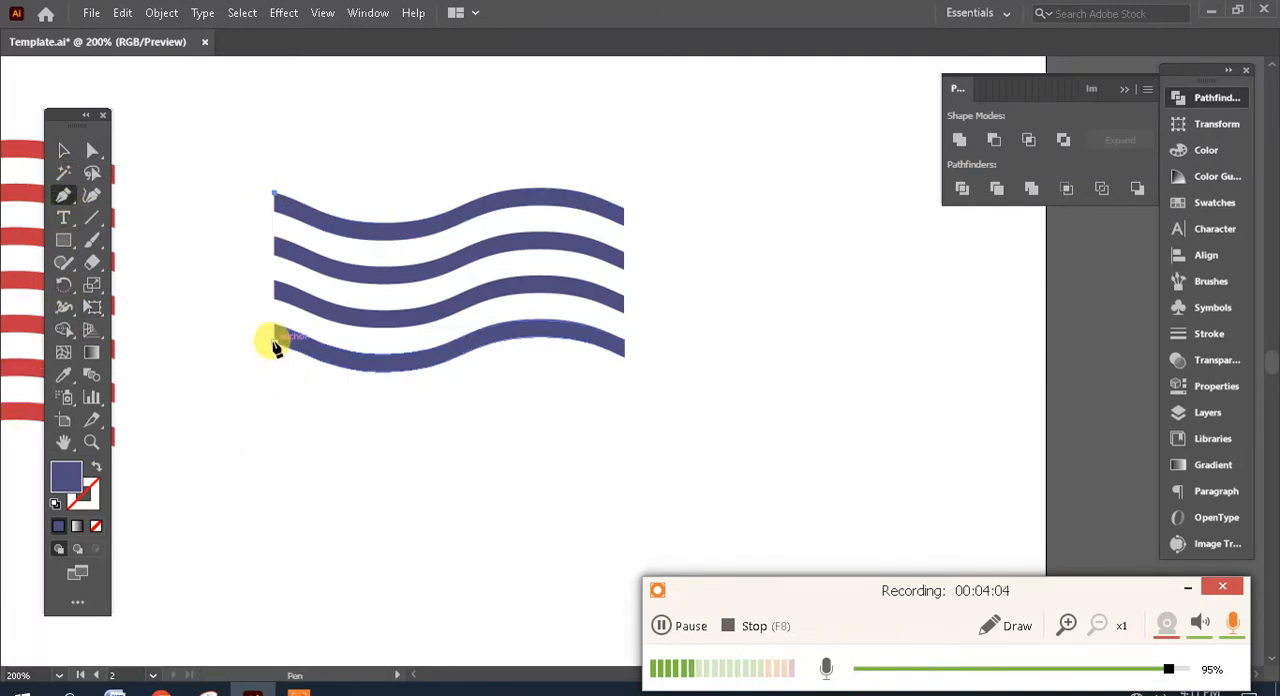
pyautogui.click(274, 342)
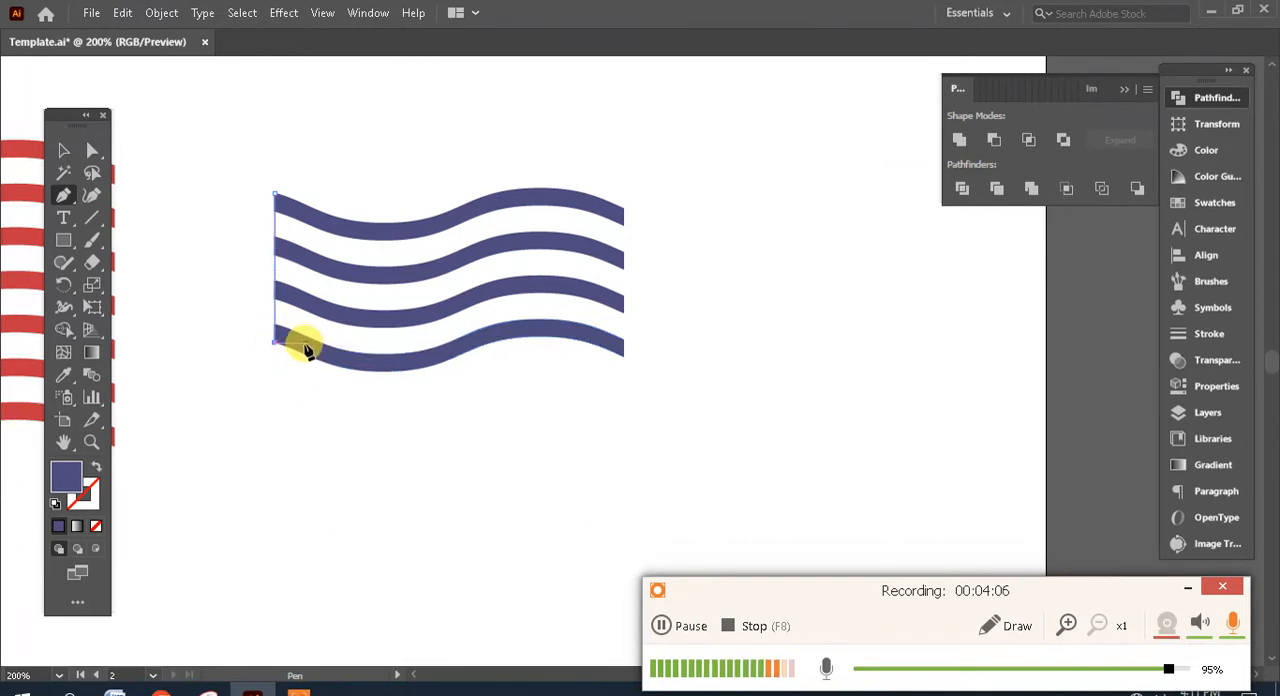
pyautogui.click(313, 349)
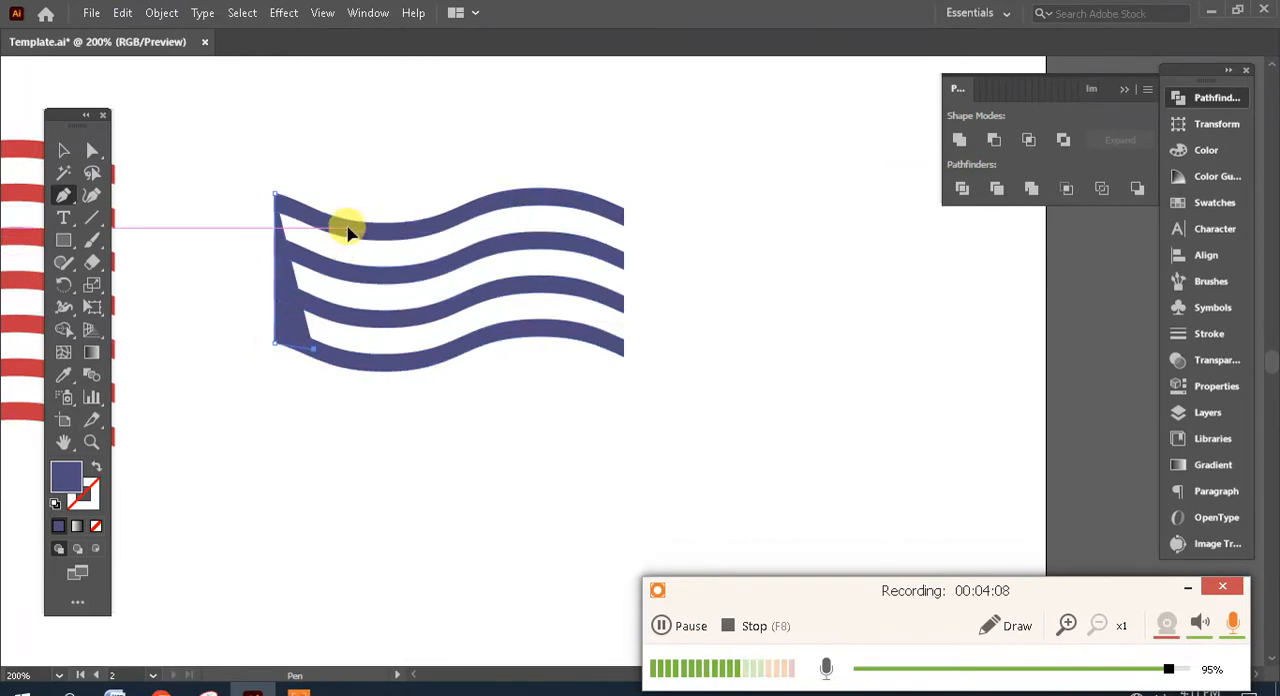
pyautogui.click(345, 228)
pyautogui.click(93, 148)
pyautogui.click(319, 152)
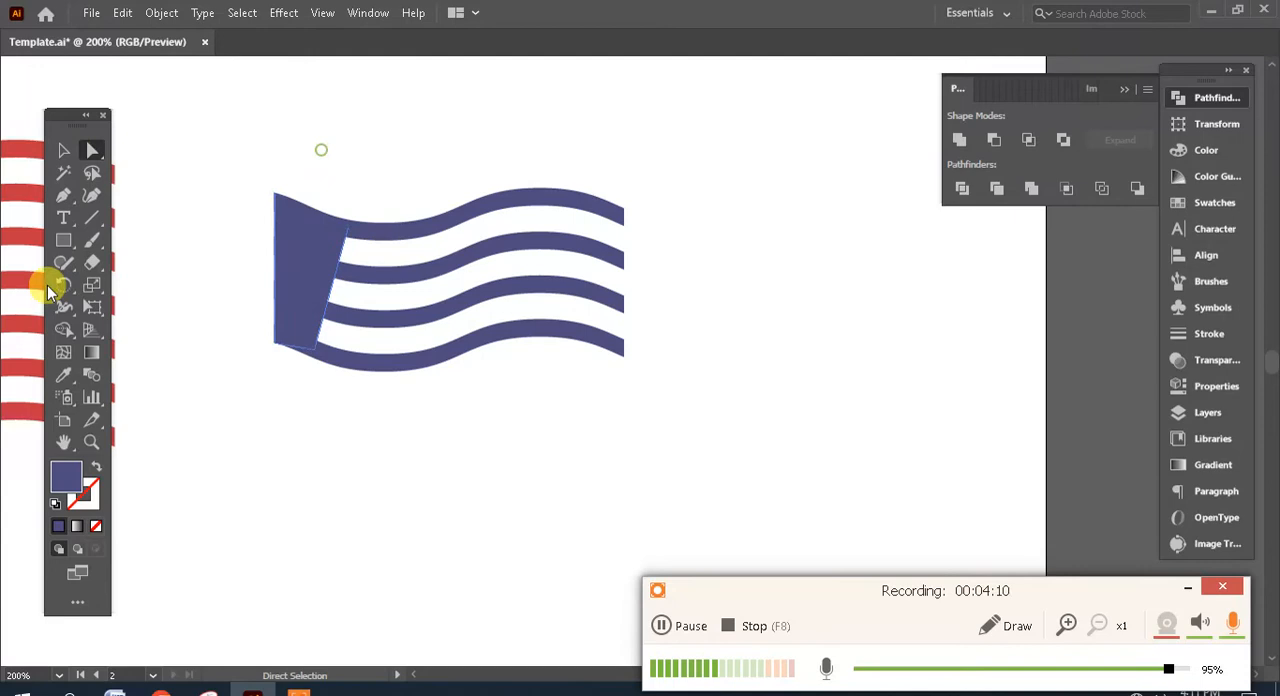
# - Draw a second blue Pen shape that bridges the right ends of the four blue stripes
pyautogui.click(63, 194)
pyautogui.click(625, 209)
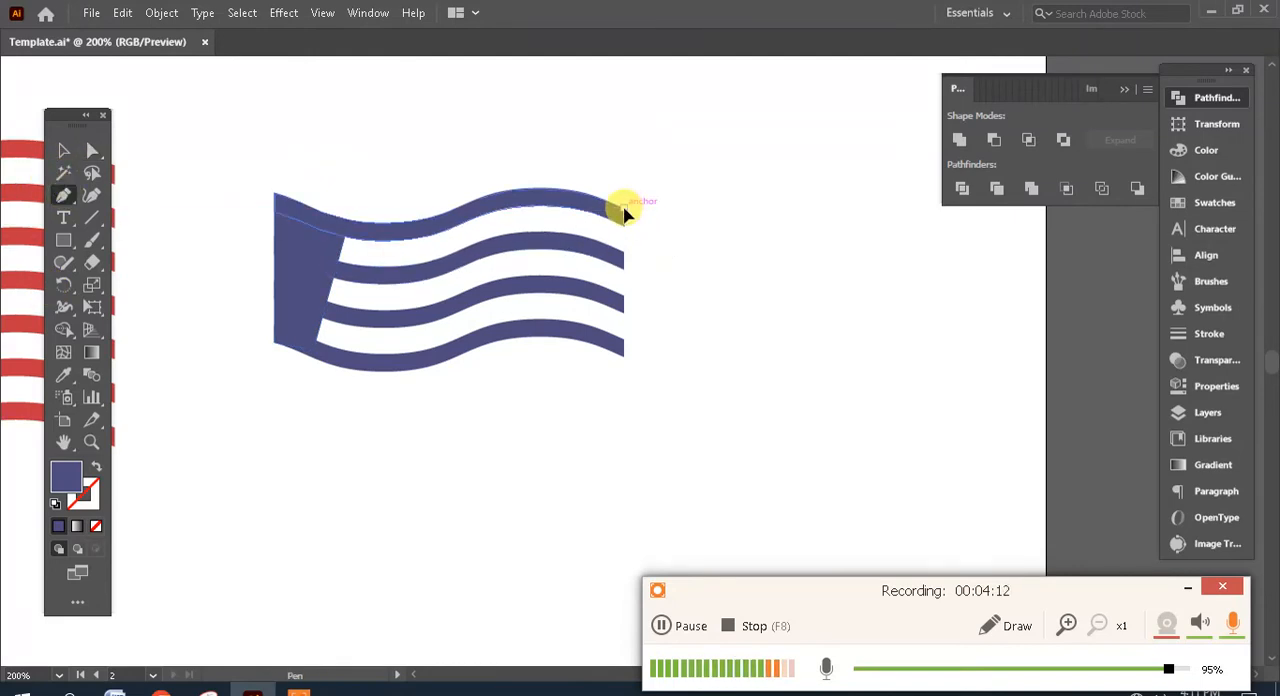
pyautogui.click(624, 357)
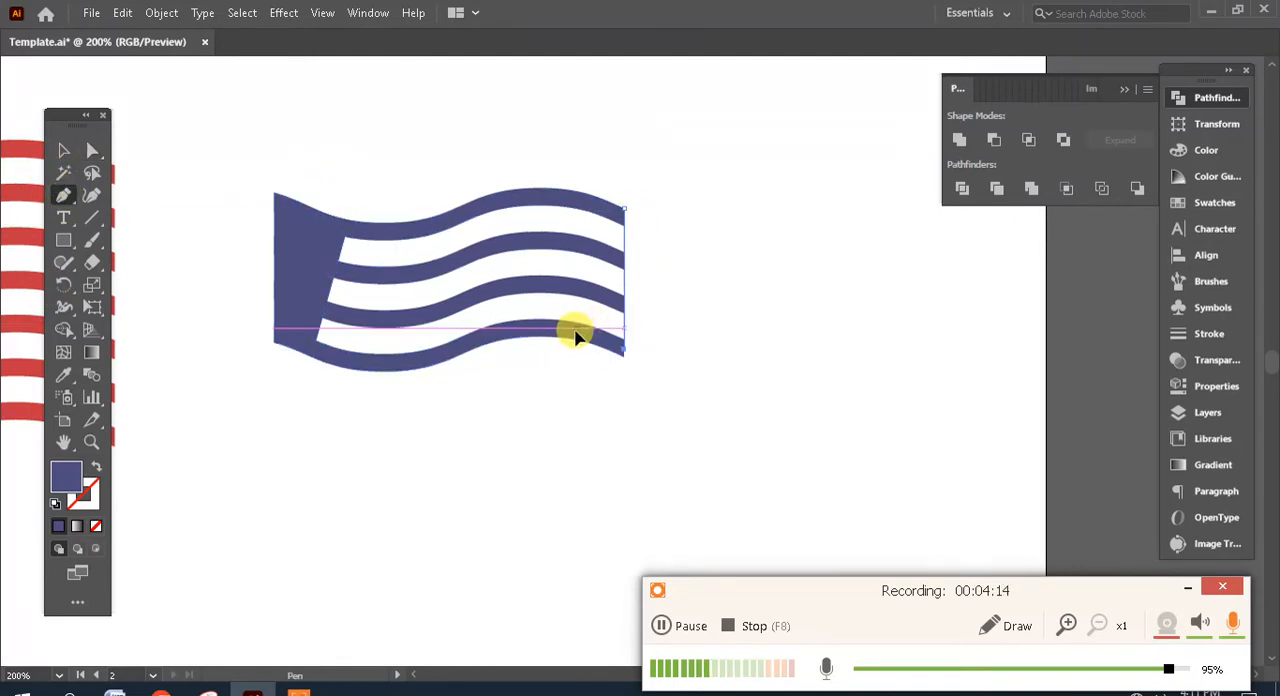
pyautogui.click(575, 327)
pyautogui.click(551, 200)
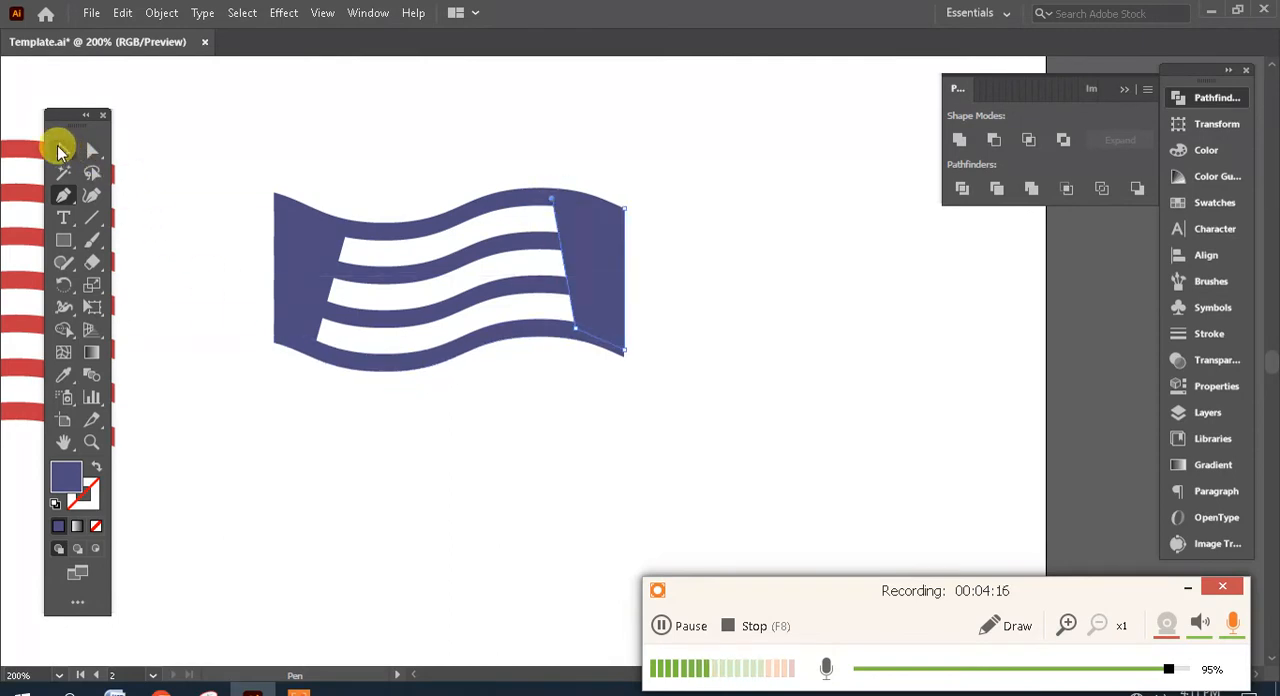
# - Divide and then unite the blue stripes and both end shapes into one solid wavy canton
pyautogui.click(61, 149)
pyautogui.moveTo(823, 414); pyautogui.dragTo(263, 157)
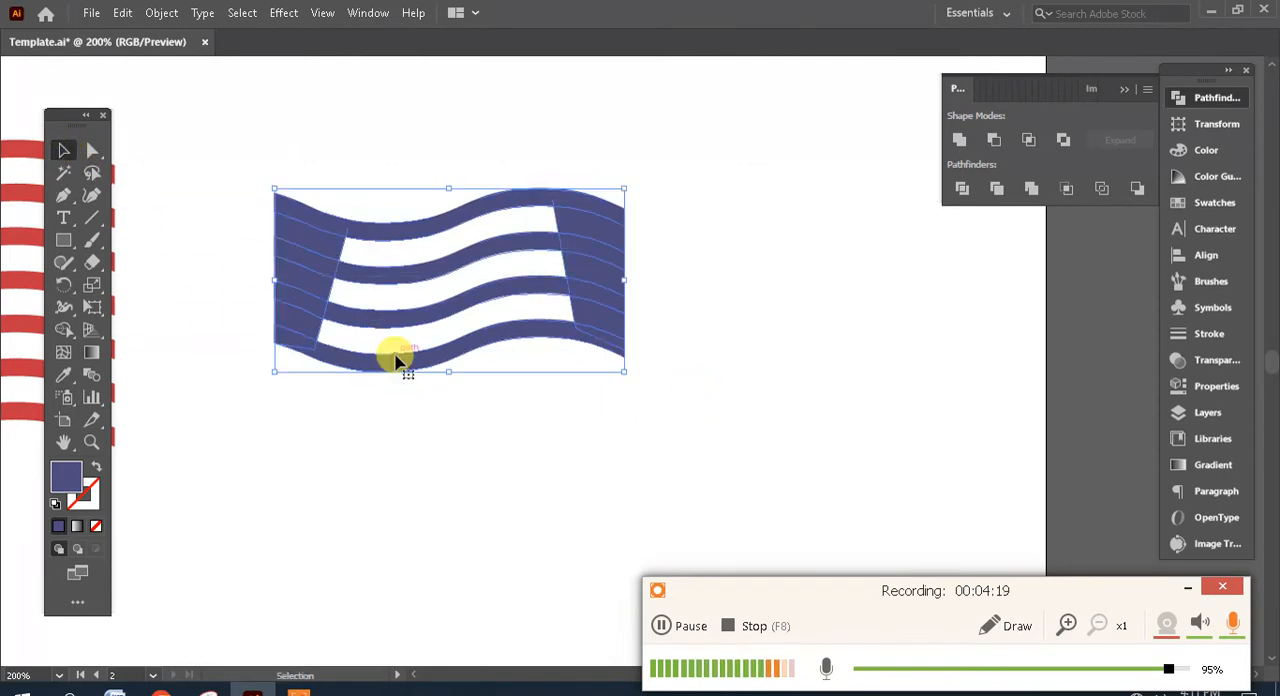
pyautogui.click(961, 191)
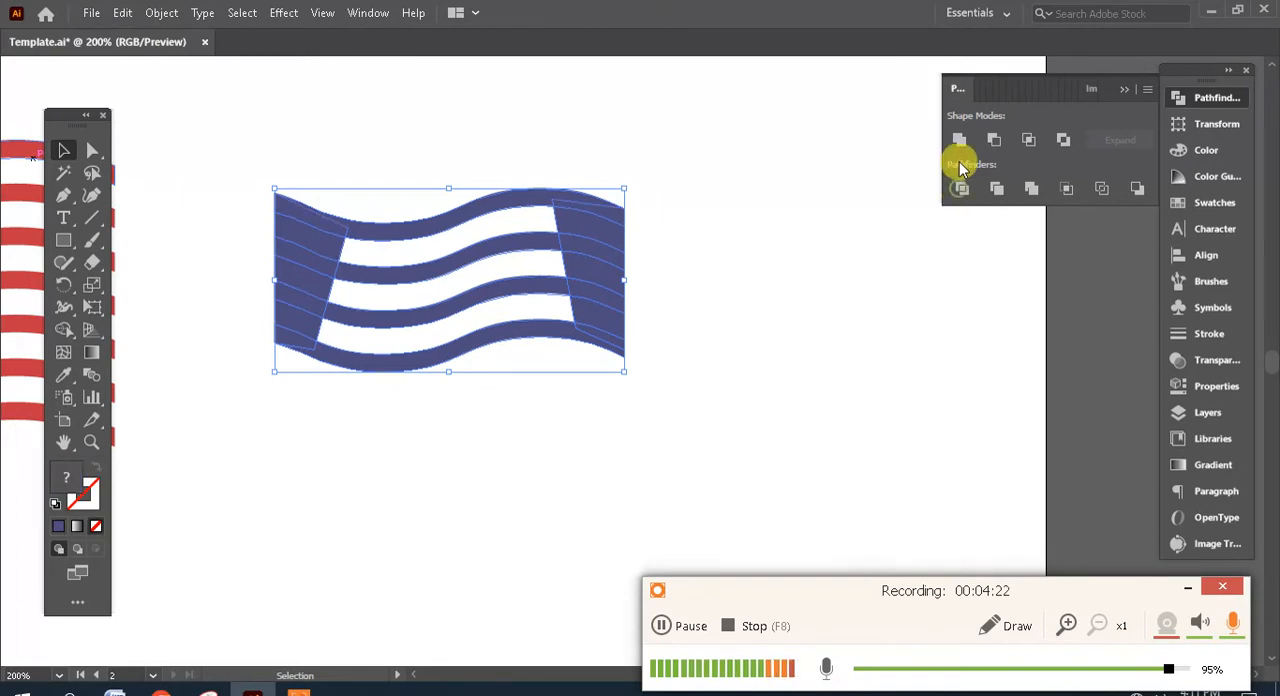
pyautogui.click(960, 140)
pyautogui.click(831, 349)
# - Move the solid blue canton onto the upper-left part of the red wavy stripes
pyautogui.press('space')
pyautogui.moveTo(577, 385); pyautogui.dragTo(1008, 385)
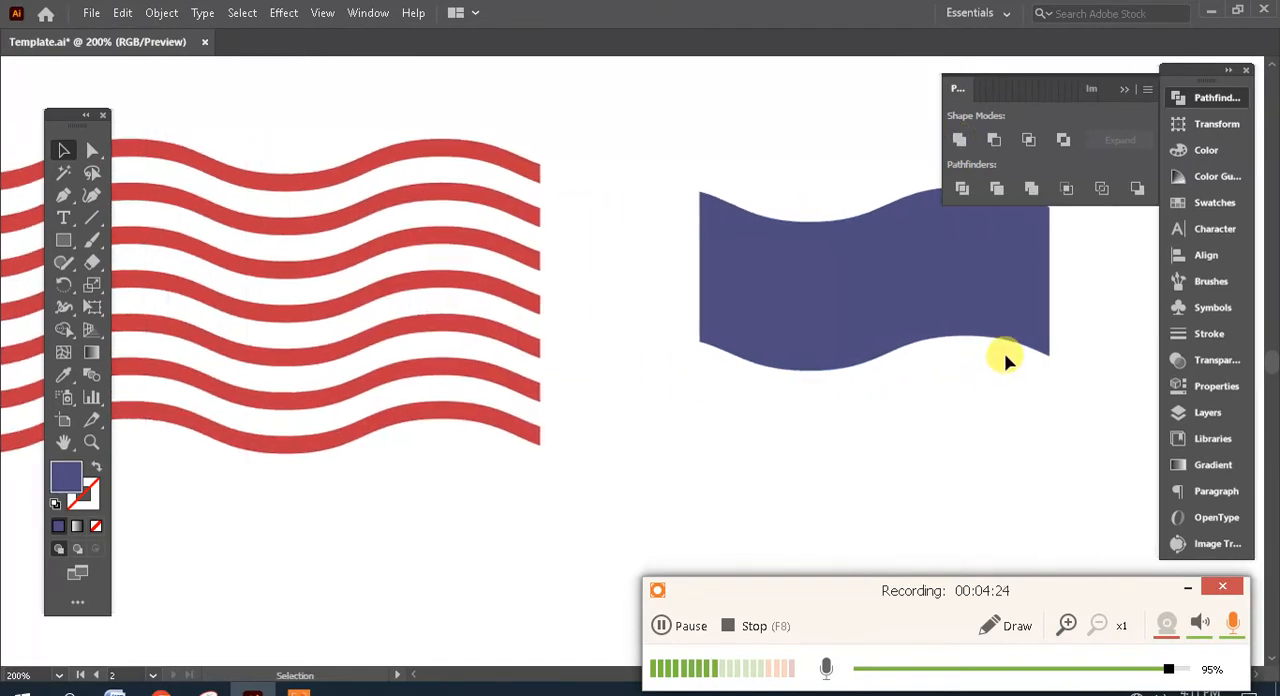
pyautogui.hotkey('ctrl', '1')
pyautogui.press('space')
pyautogui.moveTo(723, 328); pyautogui.dragTo(1034, 373)
pyautogui.press('Tab')
pyautogui.moveTo(1011, 367); pyautogui.dragTo(578, 317)
pyautogui.moveTo(578, 316); pyautogui.dragTo(578, 316)
# - Nudge the canton down in small increments so its wavy edges line up with the red stripes beneath it
pyautogui.hotkey('ctrl', '+')
pyautogui.hotkey('ctrl', '+')
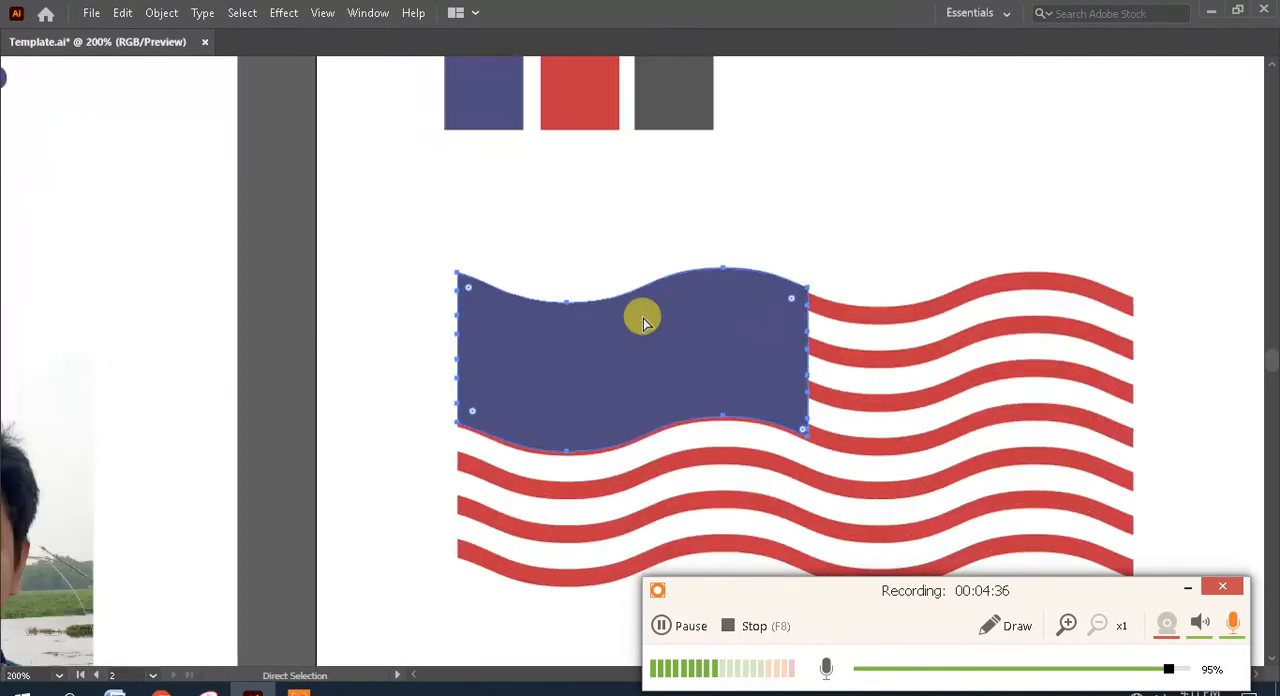
pyautogui.press('space')
pyautogui.moveTo(671, 323); pyautogui.dragTo(601, 247)
pyautogui.press('Down')
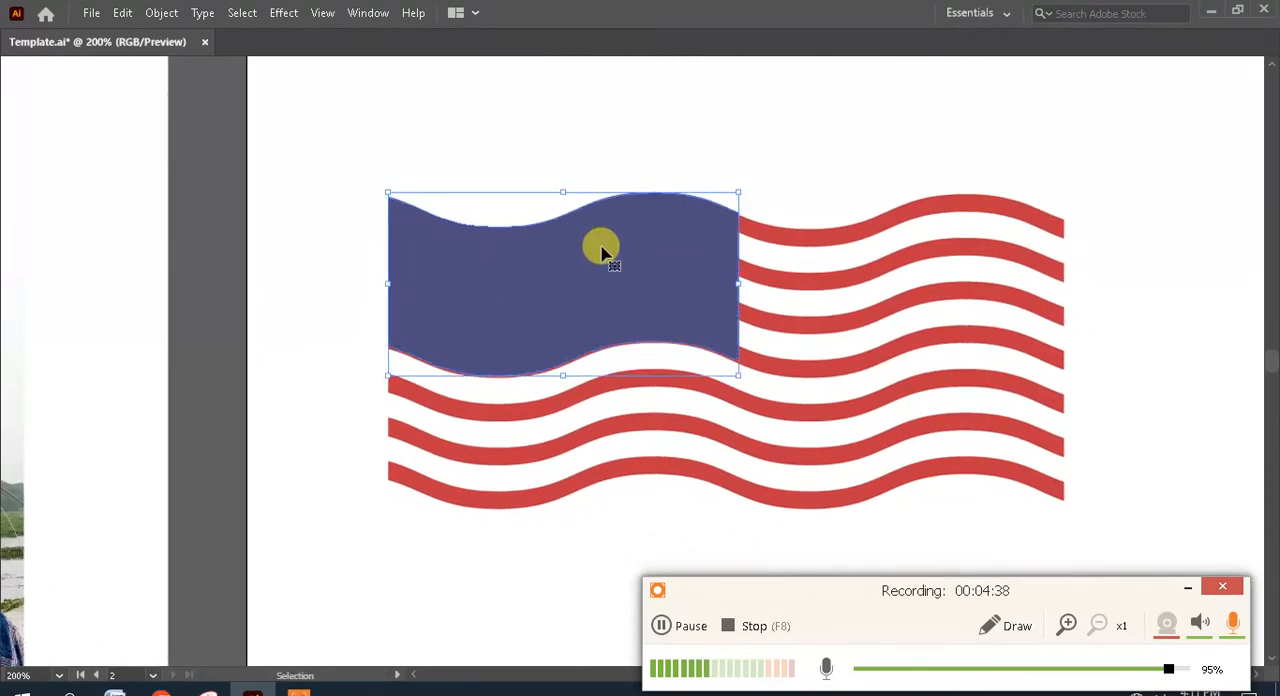
pyautogui.press('Down')
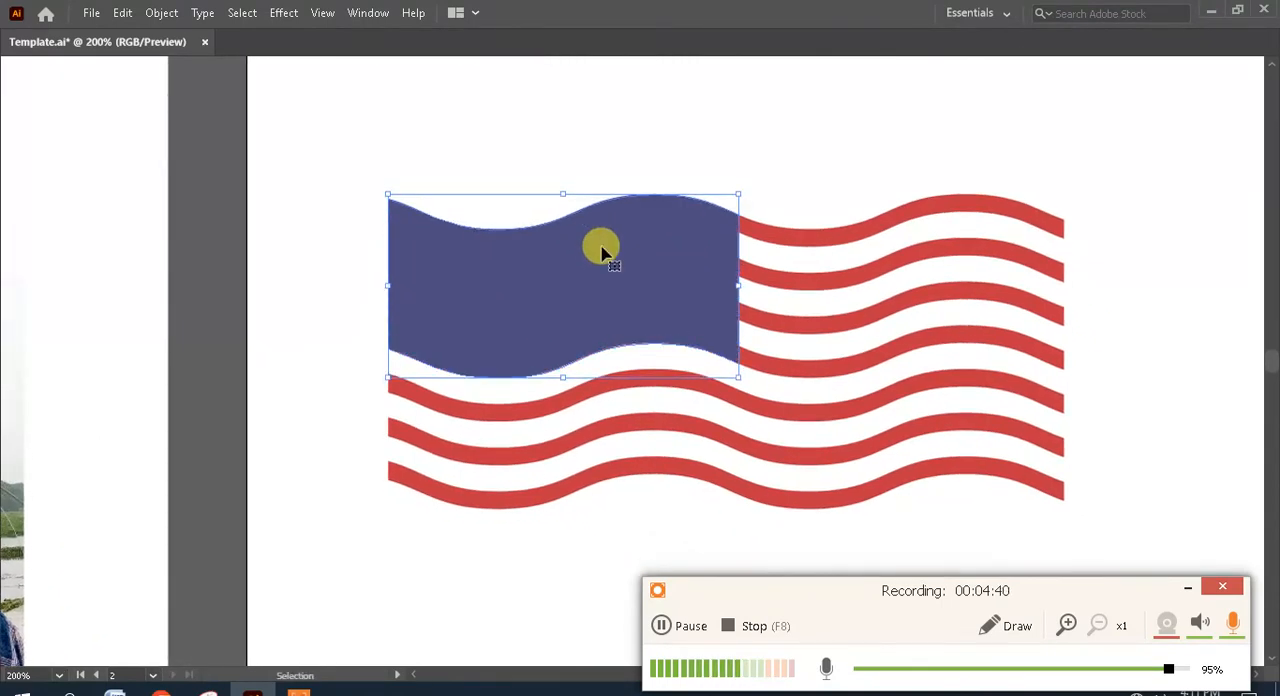
pyautogui.click(763, 161)
# - Select the whole flag, move it to the right on the artboard and scale it down slightly about its centre
pyautogui.press('space')
pyautogui.moveTo(823, 237); pyautogui.dragTo(649, 203)
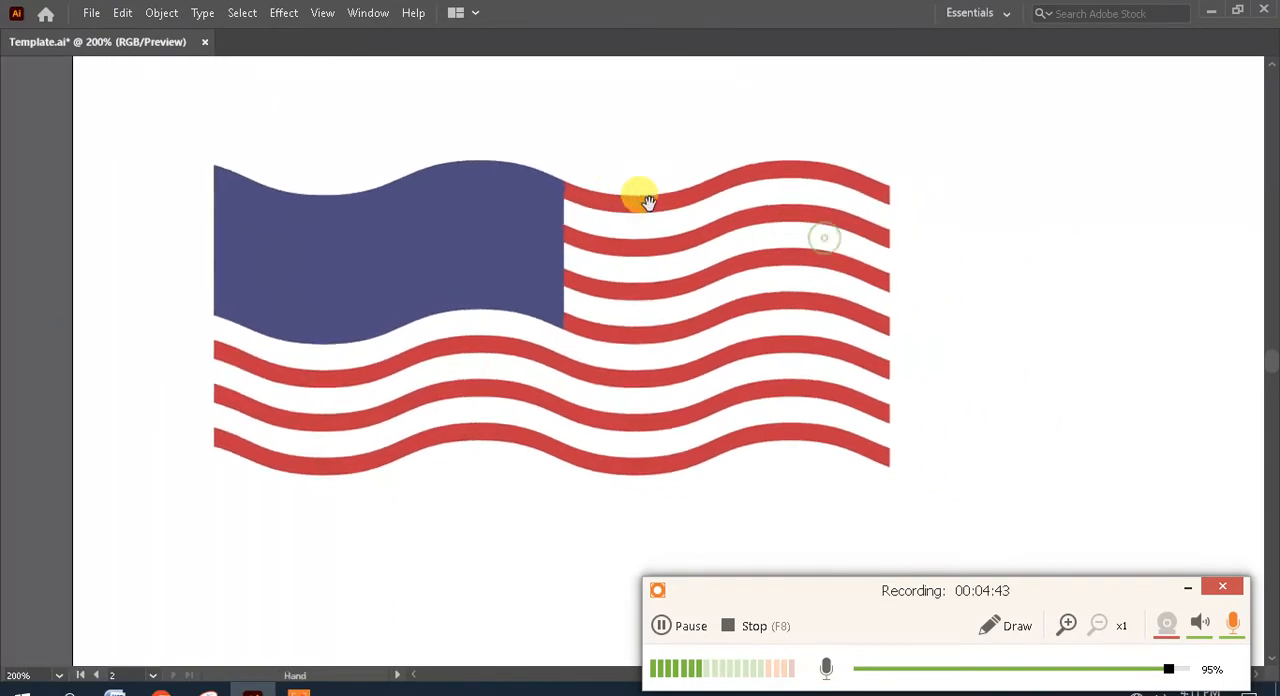
pyautogui.press('a')
pyautogui.hotkey('ctrl', '-')
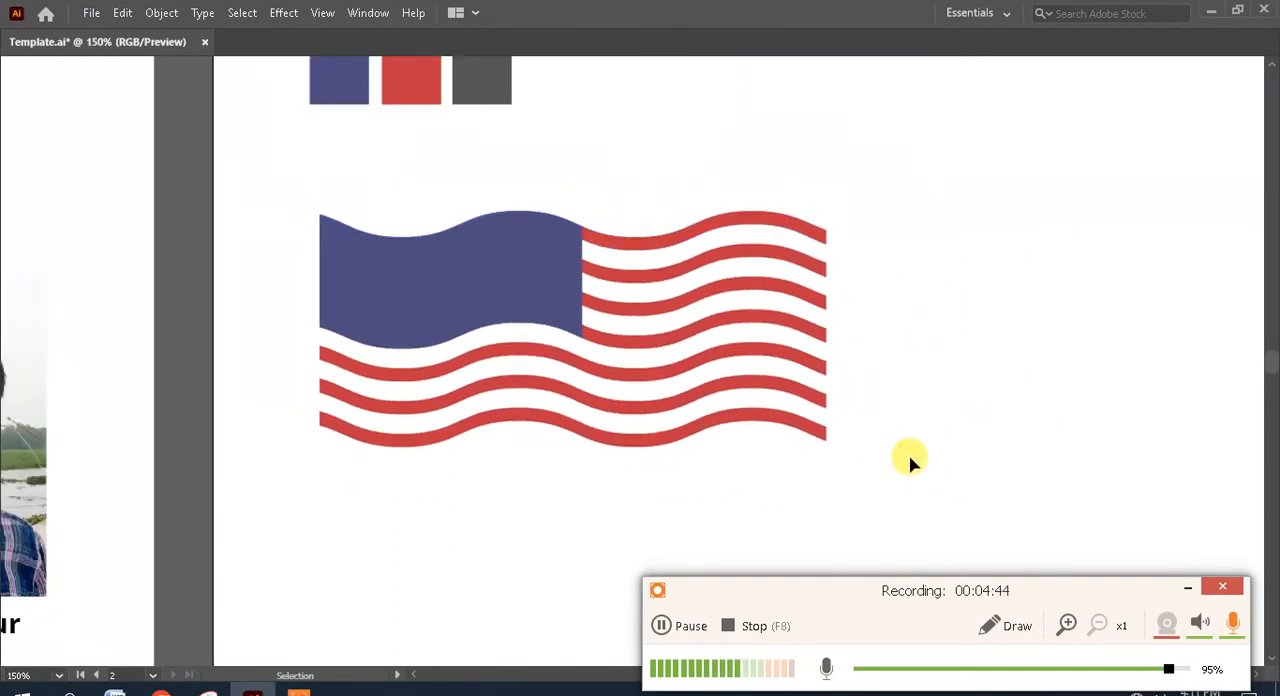
pyautogui.moveTo(909, 457); pyautogui.dragTo(275, 184)
pyautogui.moveTo(537, 271); pyautogui.dragTo(717, 271)
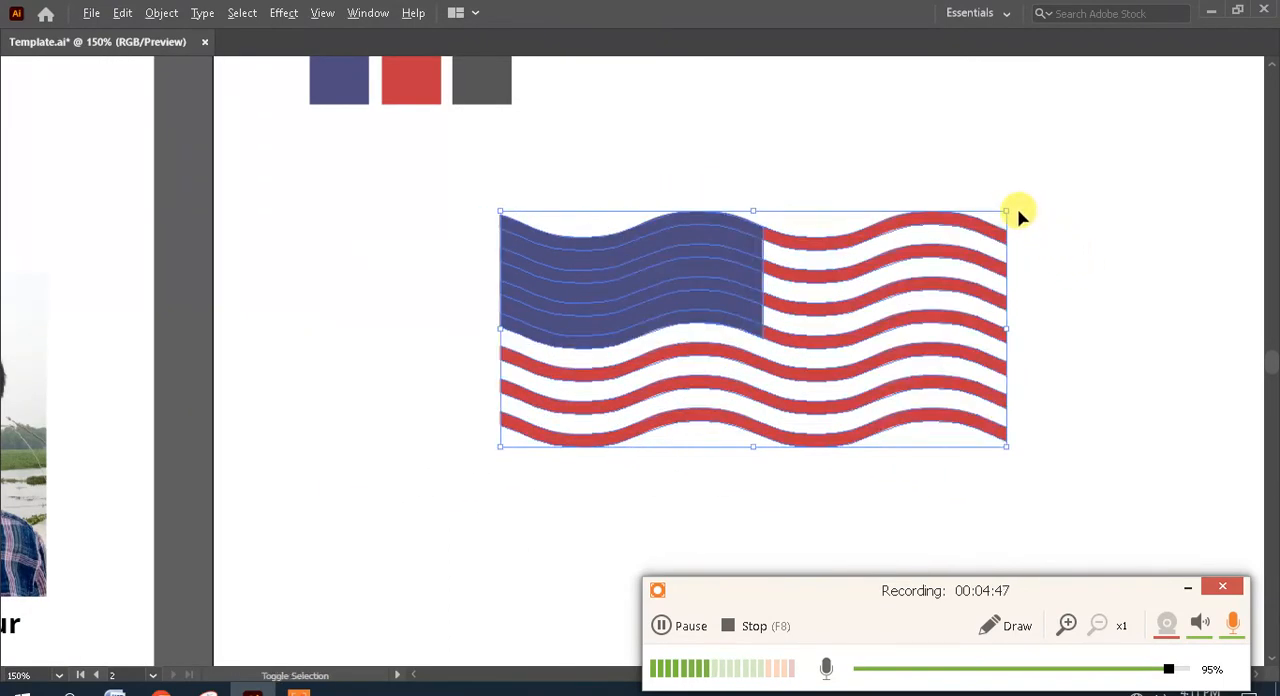
pyautogui.moveTo(1006, 212); pyautogui.dragTo(974, 219)
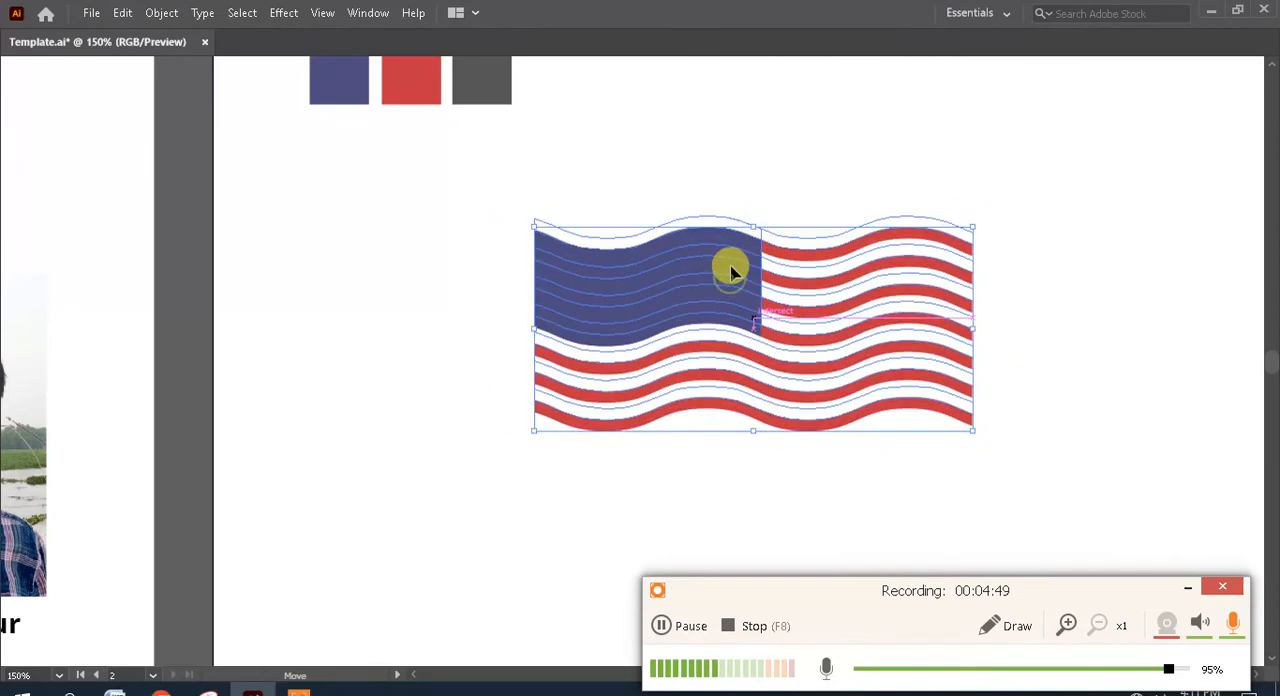
pyautogui.click(790, 176)
# - Draw a small five-pointed star in the canton's upper-left area and fill it with white sampled from the artboard
pyautogui.hotkey('ctrl', '+')
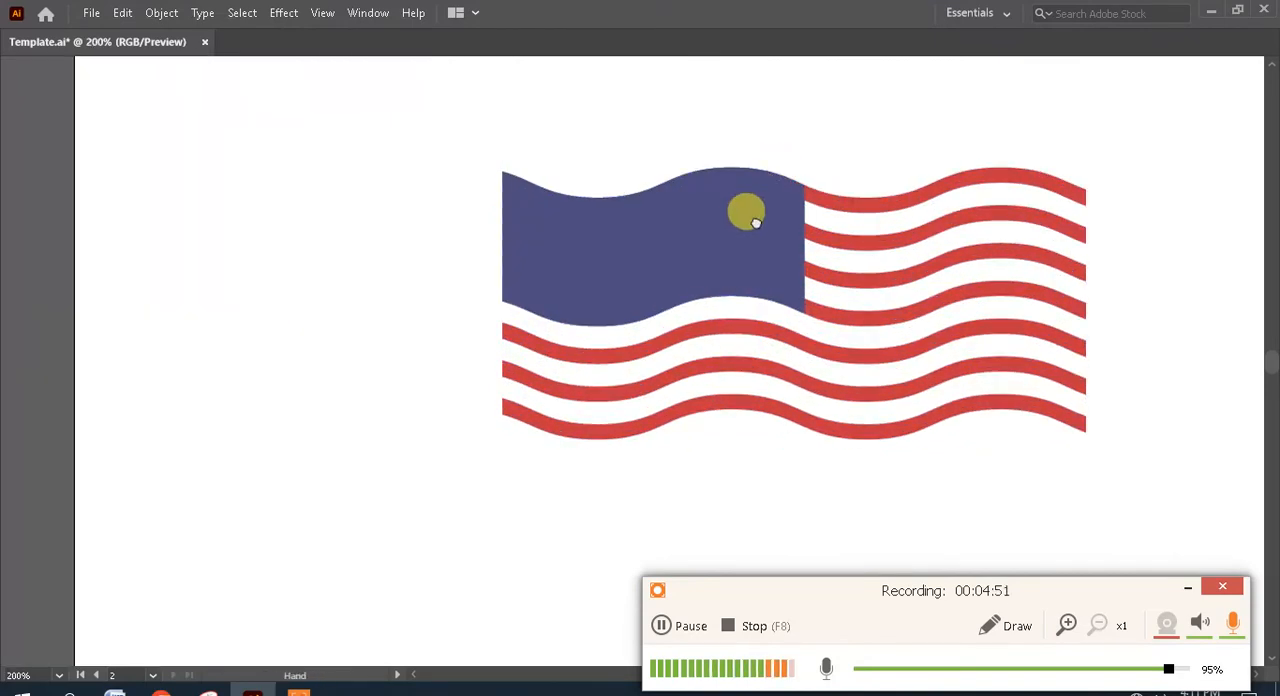
pyautogui.press('Tab')
pyautogui.moveTo(67, 250); pyautogui.dragTo(137, 331)
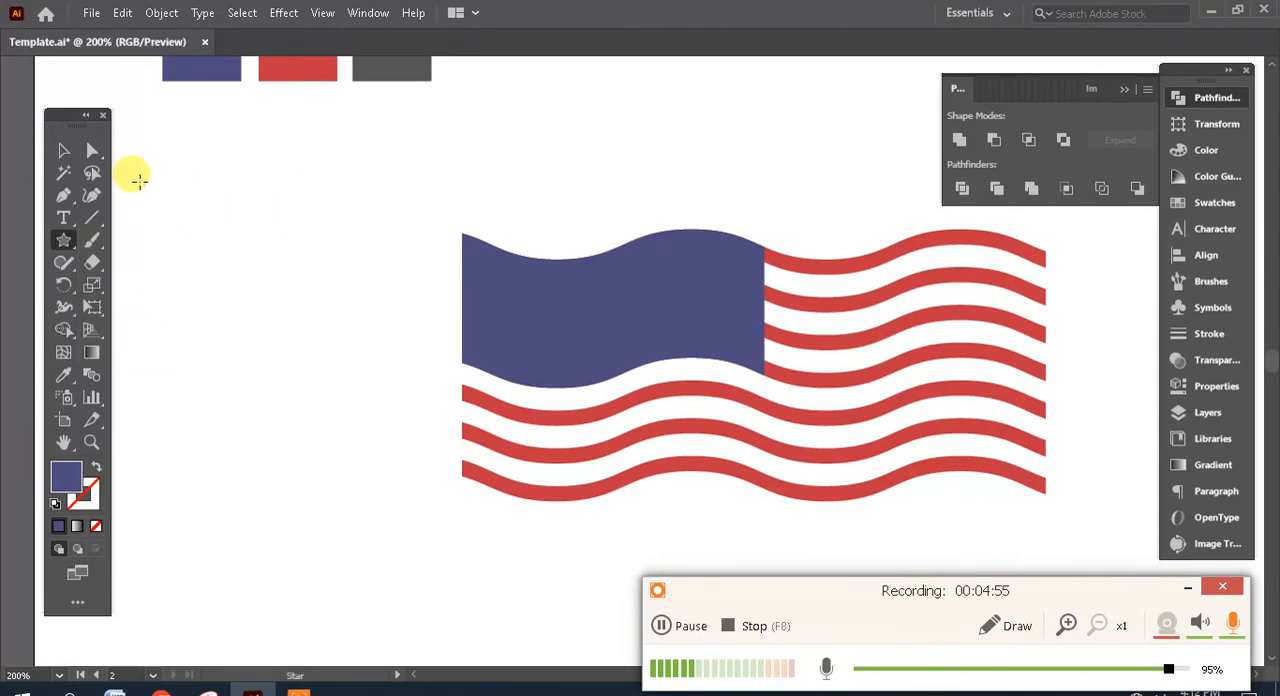
pyautogui.click(643, 302)
pyautogui.hotkey('ctrl', '+')
pyautogui.hotkey('ctrl', '+')
pyautogui.moveTo(645, 312); pyautogui.dragTo(500, 206)
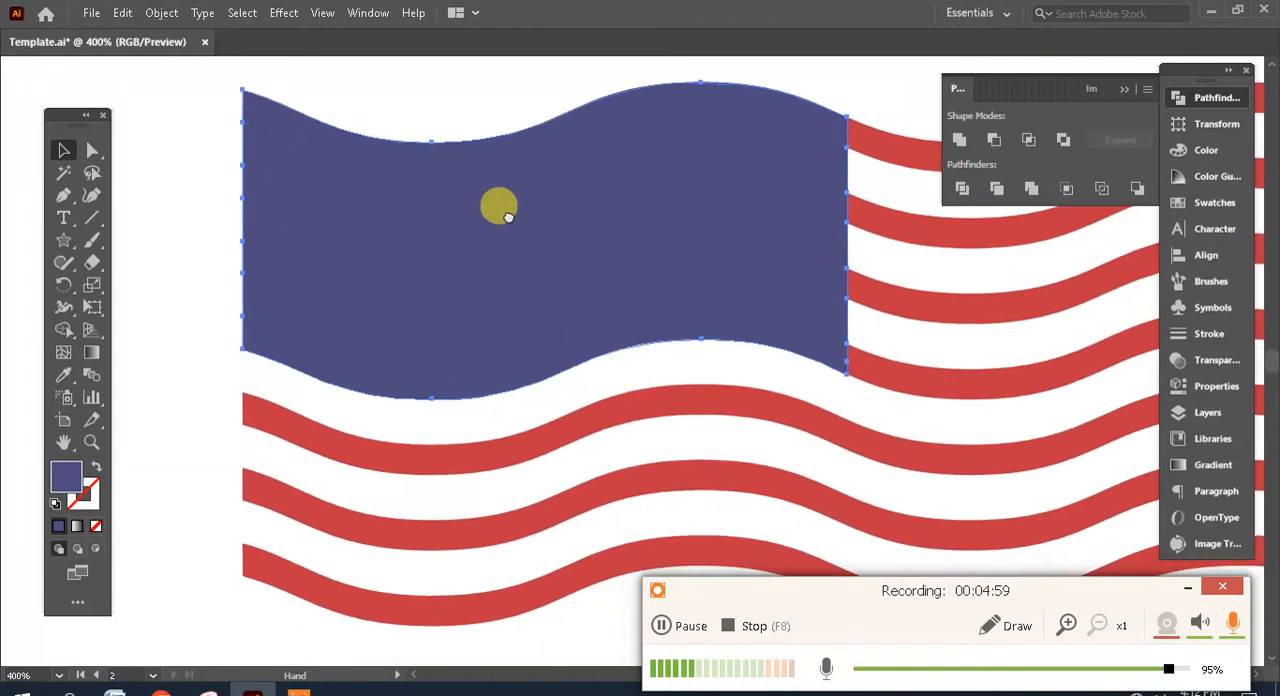
pyautogui.click(63, 243)
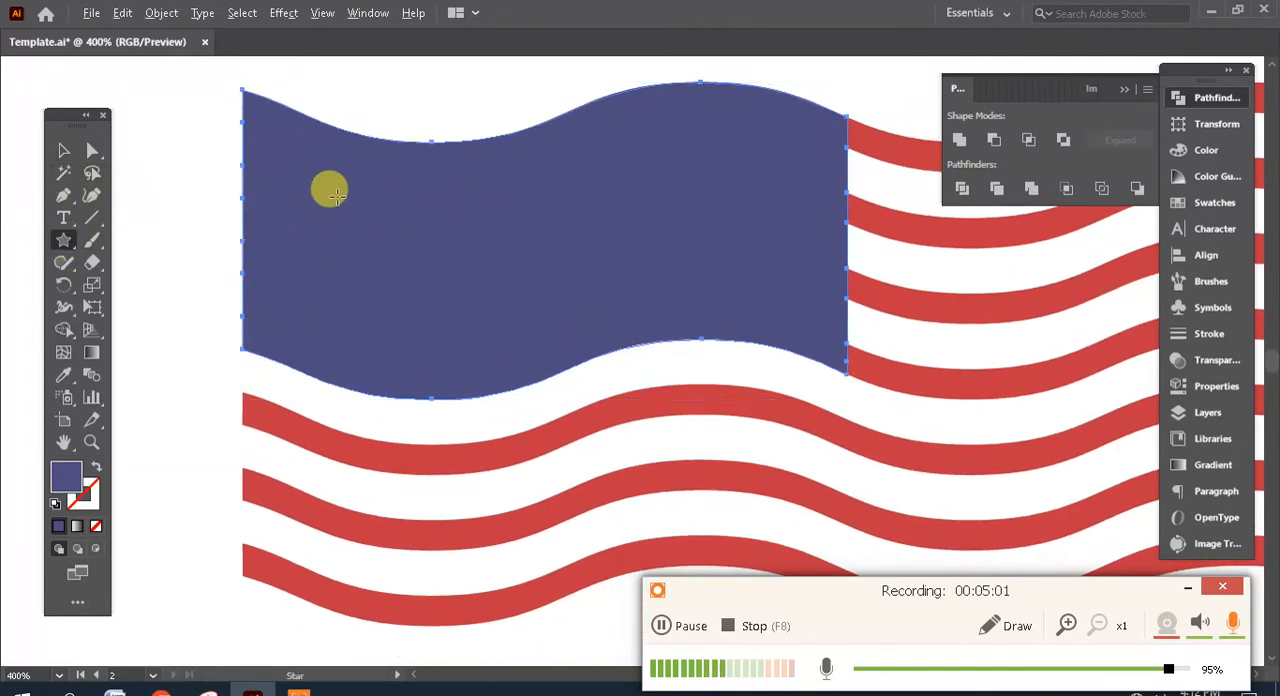
pyautogui.moveTo(336, 190); pyautogui.dragTo(345, 208)
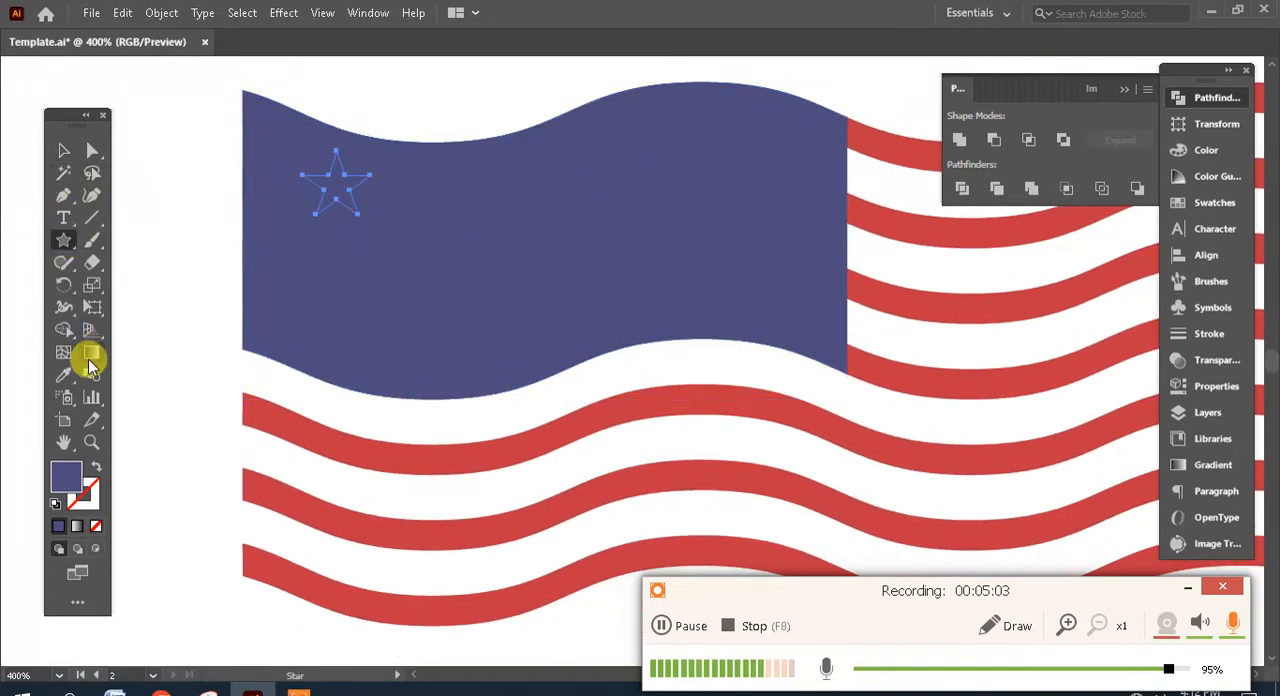
pyautogui.click(63, 373)
pyautogui.click(165, 157)
pyautogui.click(63, 150)
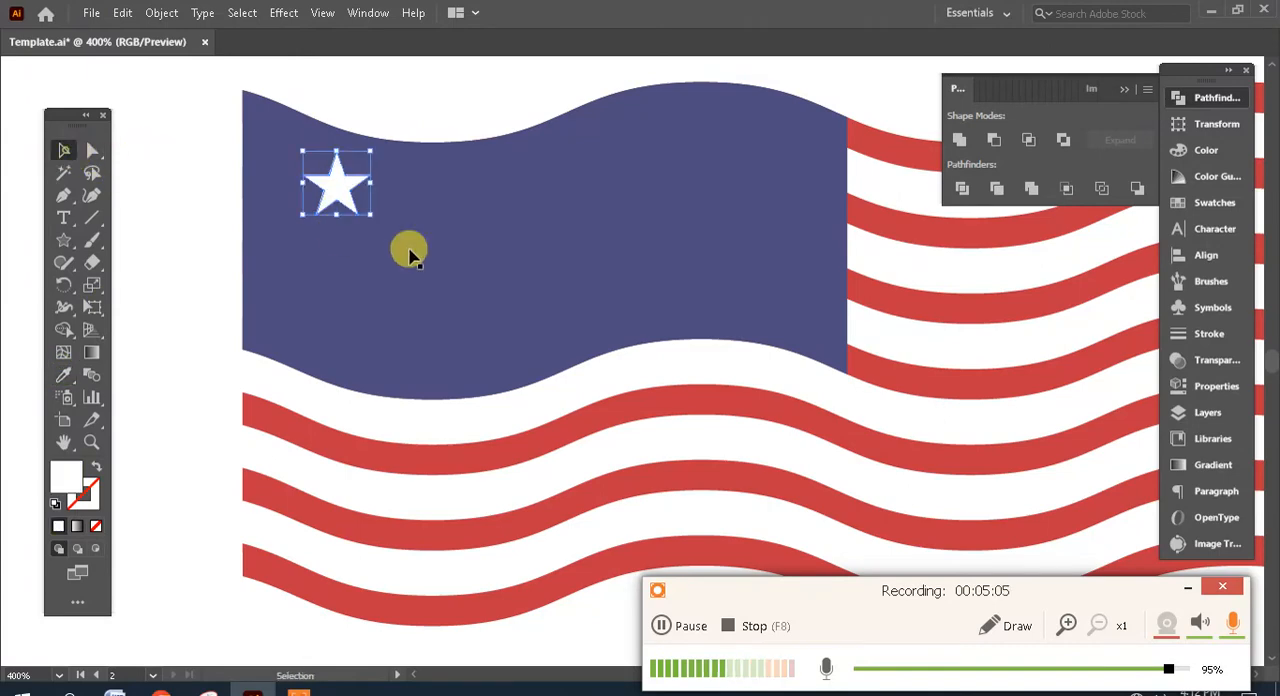
# - Scale the white star down slightly and scatter duplicates across the blue canton, making 23 stars in total
pyautogui.moveTo(363, 190); pyautogui.dragTo(474, 192)
pyautogui.moveTo(476, 193); pyautogui.dragTo(566, 174)
pyautogui.moveTo(568, 175); pyautogui.dragTo(642, 216)
pyautogui.moveTo(643, 218); pyautogui.dragTo(812, 310)
pyautogui.moveTo(812, 310); pyautogui.dragTo(445, 276)
pyautogui.moveTo(445, 276); pyautogui.dragTo(284, 148)
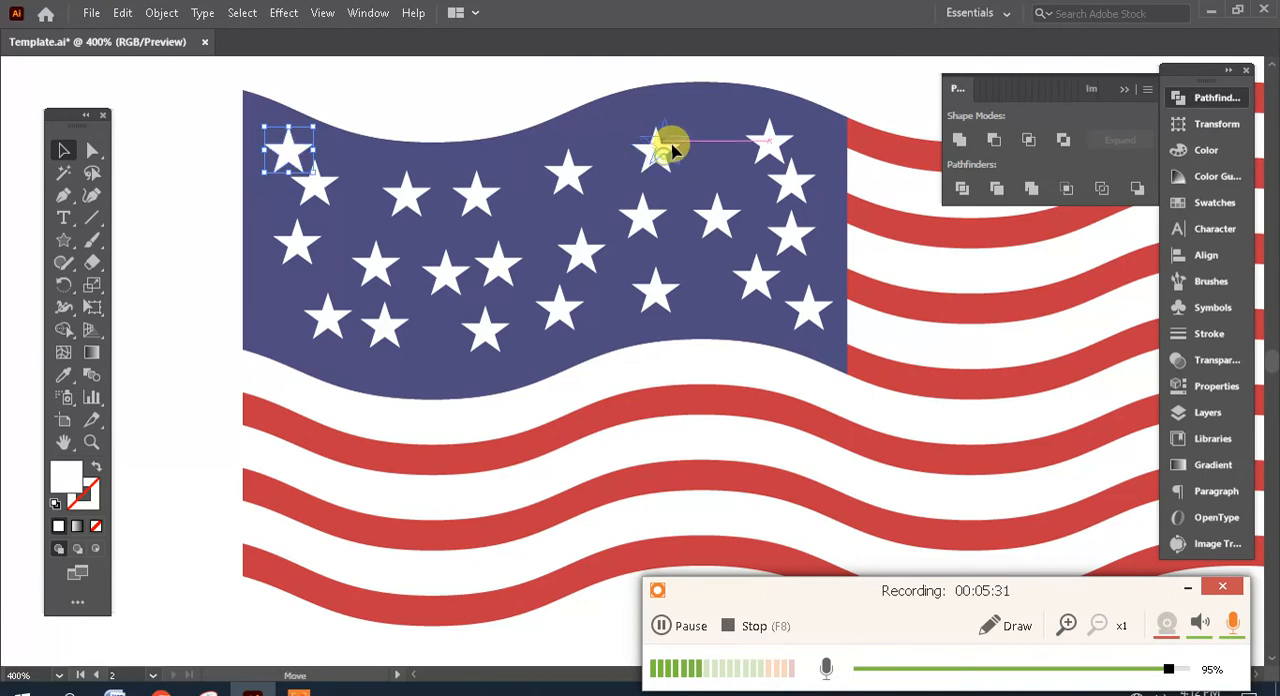
# - Reposition three stars along the canton's upper edge to even out their spacing
pyautogui.moveTo(672, 145); pyautogui.dragTo(670, 144)
pyautogui.moveTo(562, 178); pyautogui.dragTo(575, 169)
pyautogui.moveTo(480, 203); pyautogui.dragTo(498, 195)
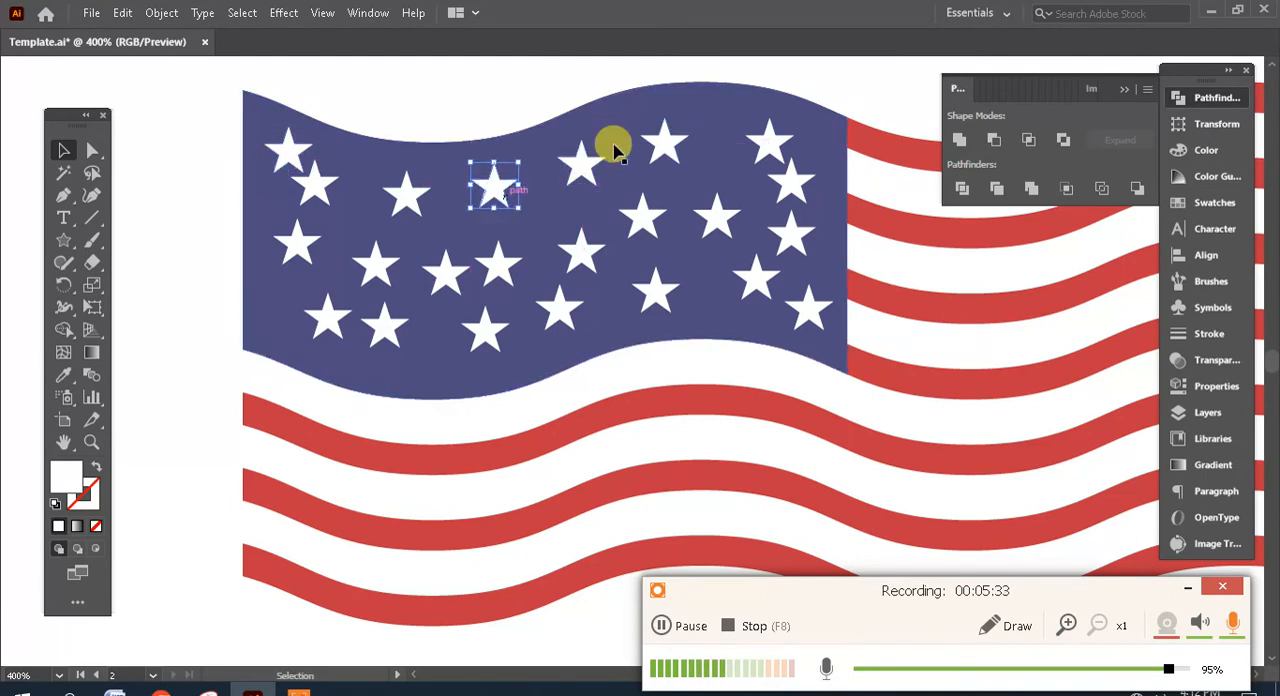
pyautogui.click(538, 90)
pyautogui.hotkey('ctrl', '-')
pyautogui.hotkey('ctrl', '-')
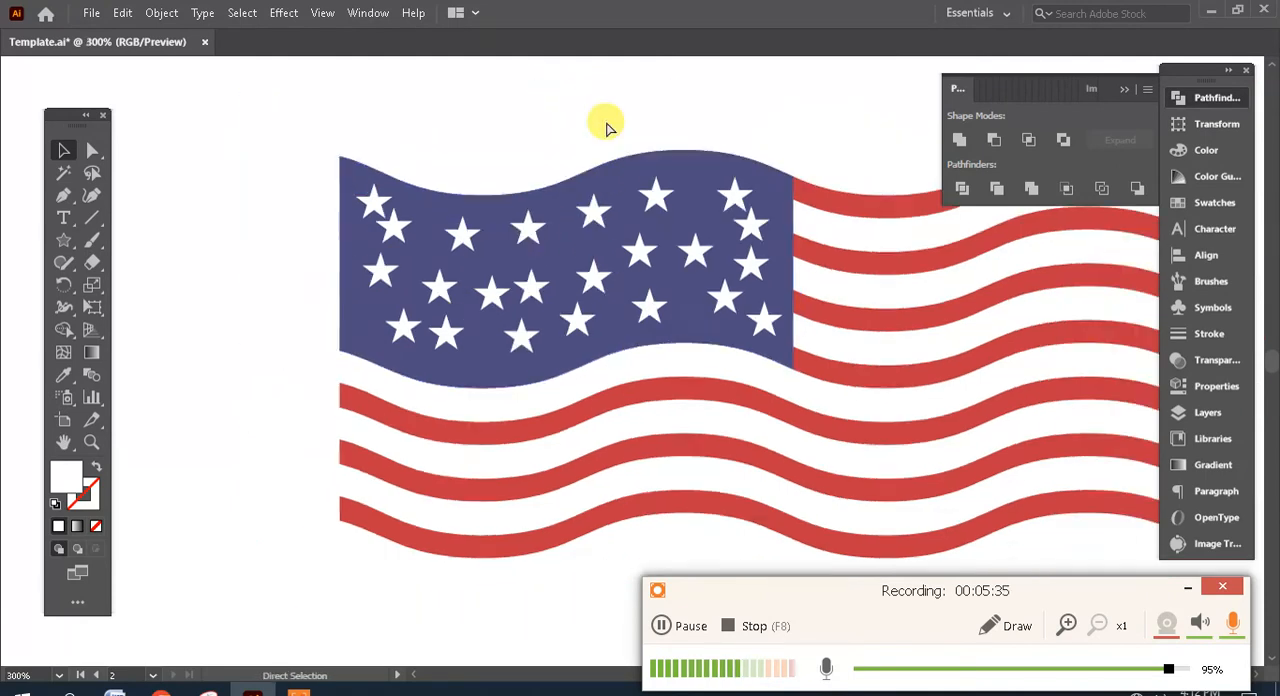
pyautogui.scroll(-1, 677, 349)
pyautogui.hotkey('ctrl', '-')
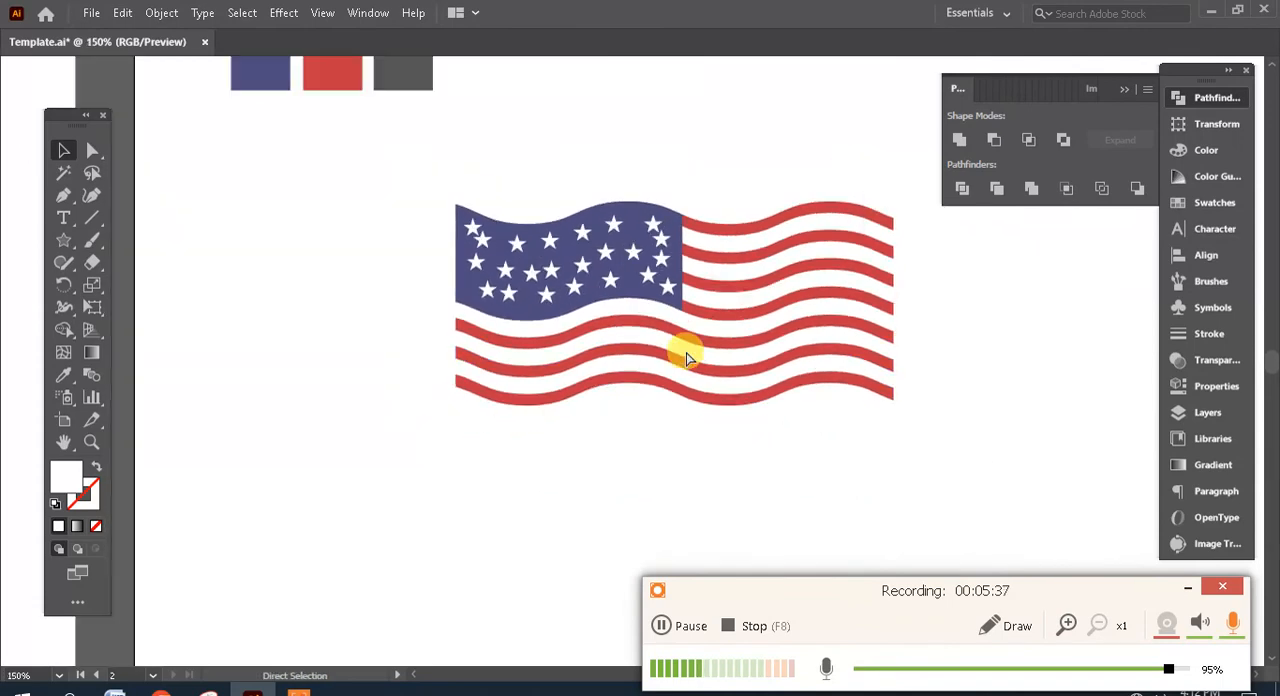
pyautogui.moveTo(660, 396); pyautogui.dragTo(651, 343)
pyautogui.hotkey('ctrl', '-')
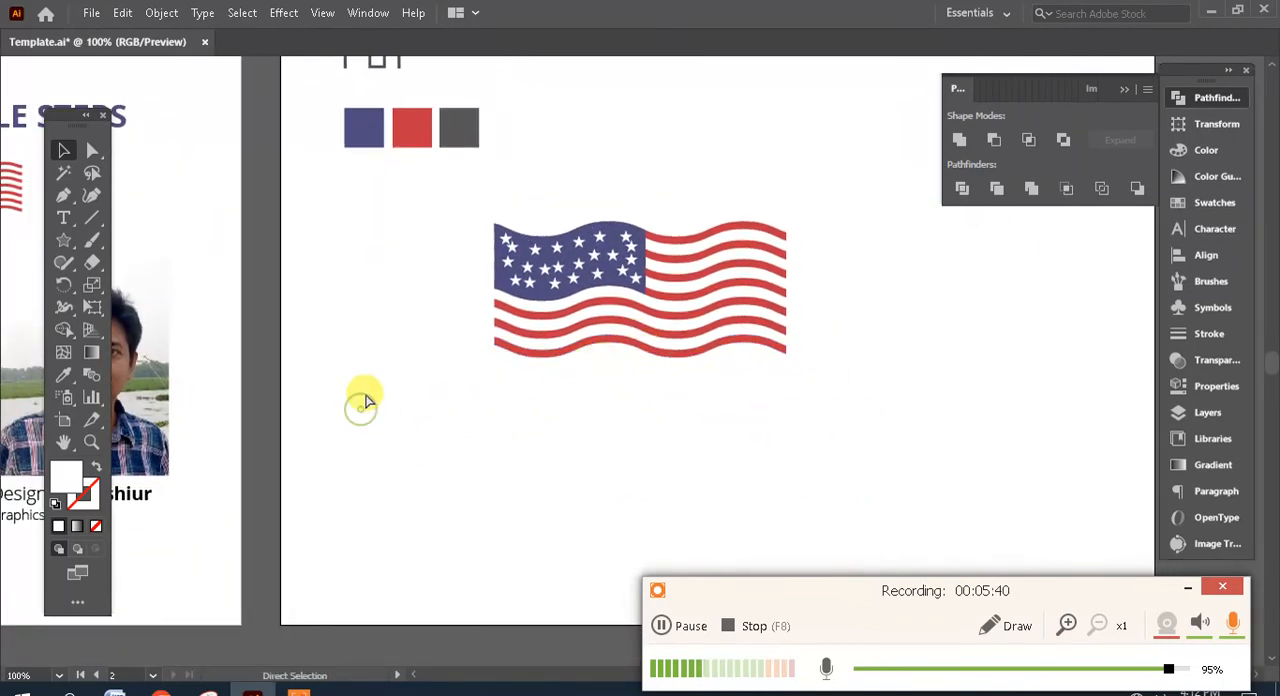
# - Draw a tall, narrow vertical rectangle just beside the flag's canton edge as a pole and fill it with the sampled dark grey swatch colour
pyautogui.hotkey('ctrl', '+')
pyautogui.moveTo(498, 413); pyautogui.dragTo(514, 437)
pyautogui.hotkey('ctrl', '-')
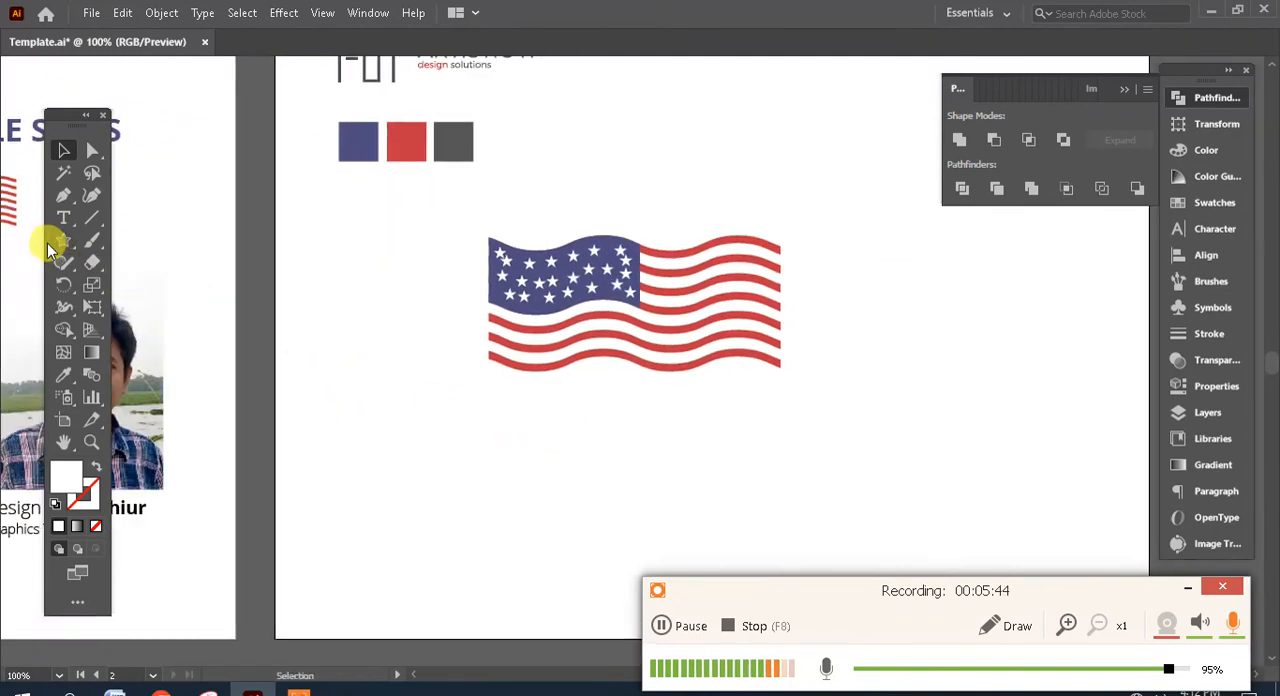
pyautogui.moveTo(62, 245); pyautogui.dragTo(129, 240)
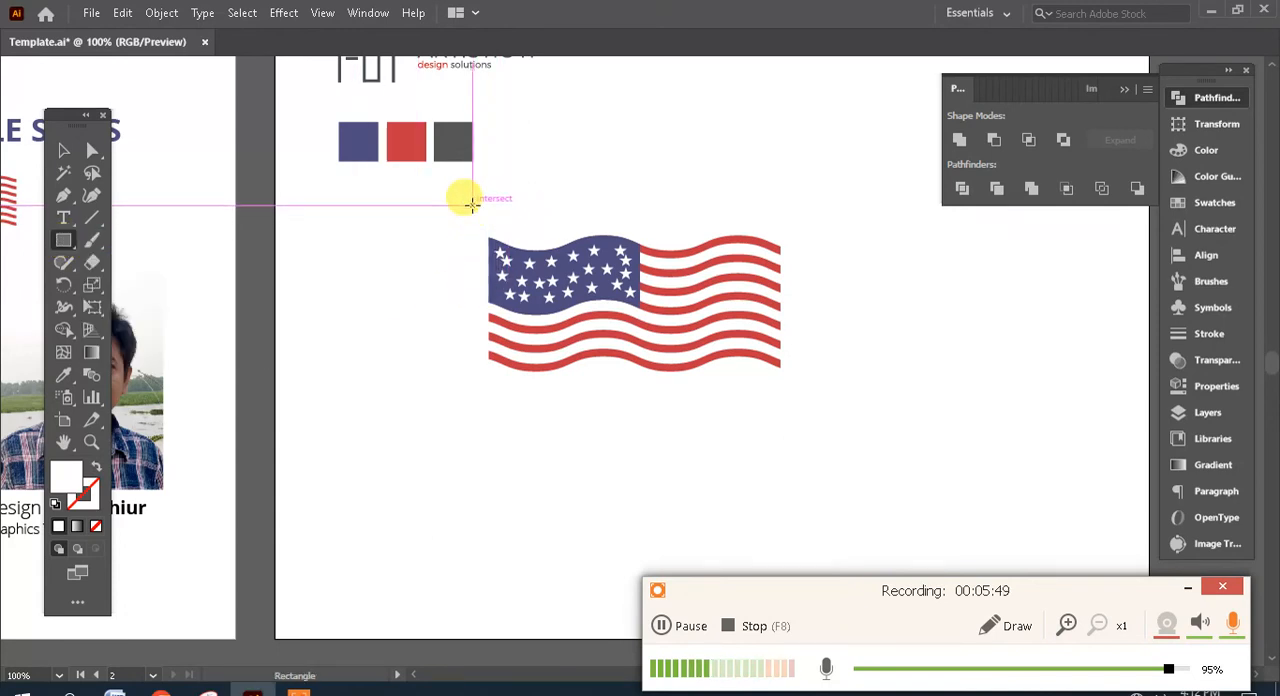
pyautogui.moveTo(476, 205); pyautogui.dragTo(479, 434)
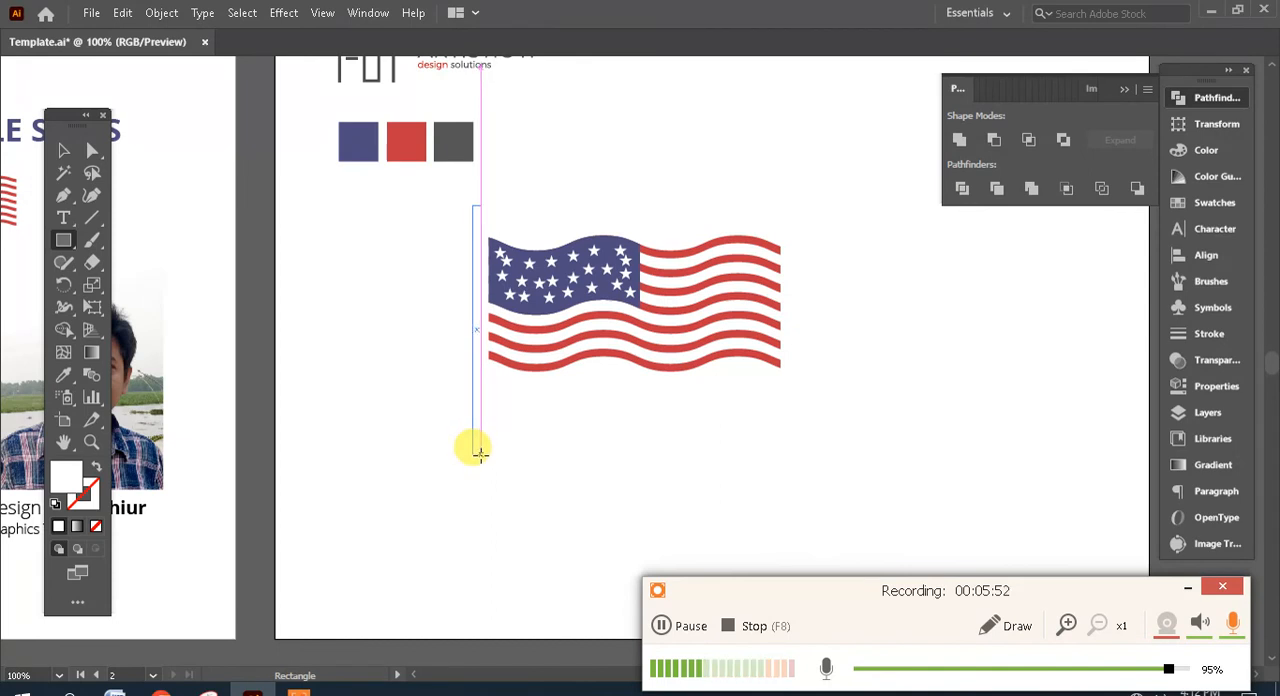
pyautogui.moveTo(481, 452); pyautogui.dragTo(478, 455)
pyautogui.click(63, 374)
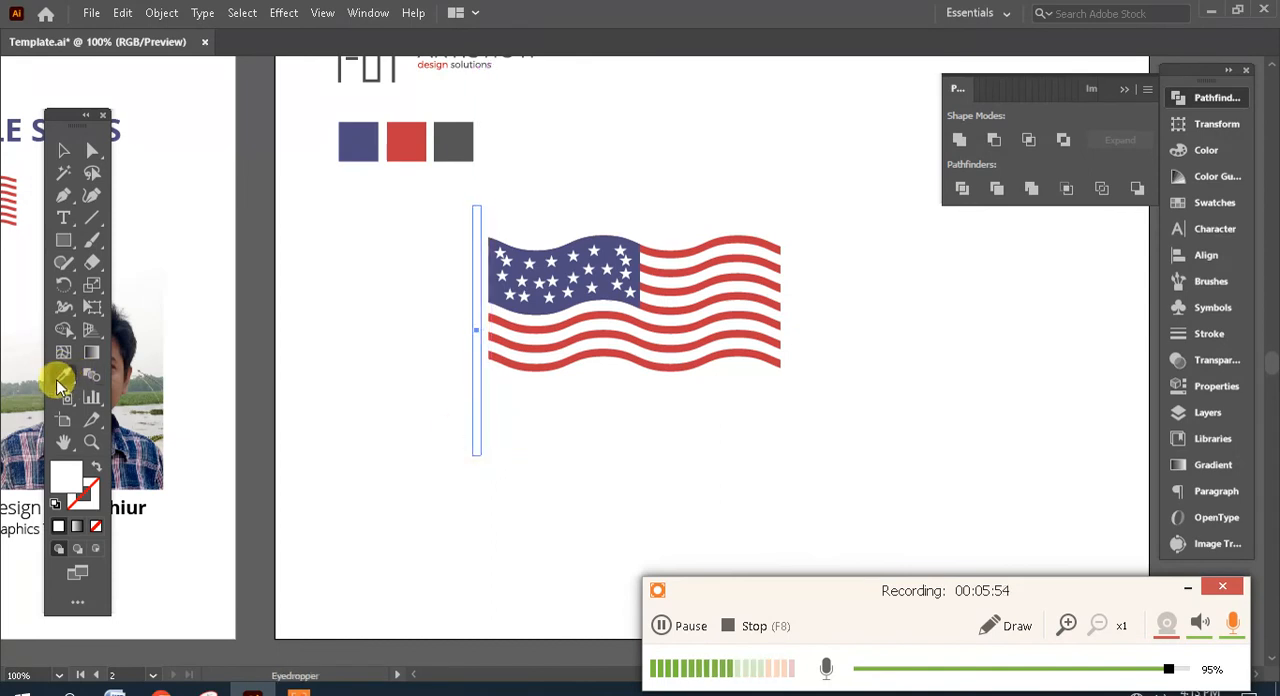
pyautogui.click(461, 146)
pyautogui.click(455, 142)
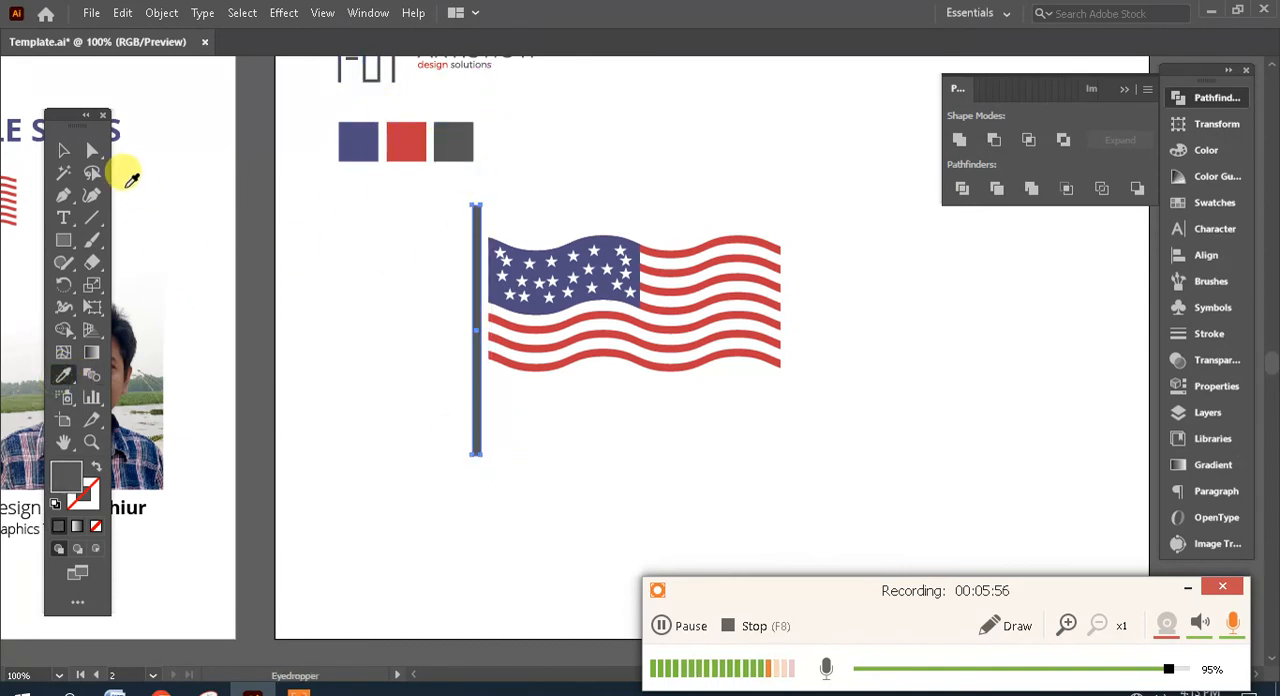
# - Select the pole and the whole flag together and move them slightly right and down on the artboard
pyautogui.click(63, 150)
pyautogui.click(753, 397)
pyautogui.moveTo(869, 446); pyautogui.dragTo(394, 222)
pyautogui.moveTo(525, 266); pyautogui.dragTo(581, 300)
pyautogui.click(675, 197)
pyautogui.hotkey('ctrl', '+')
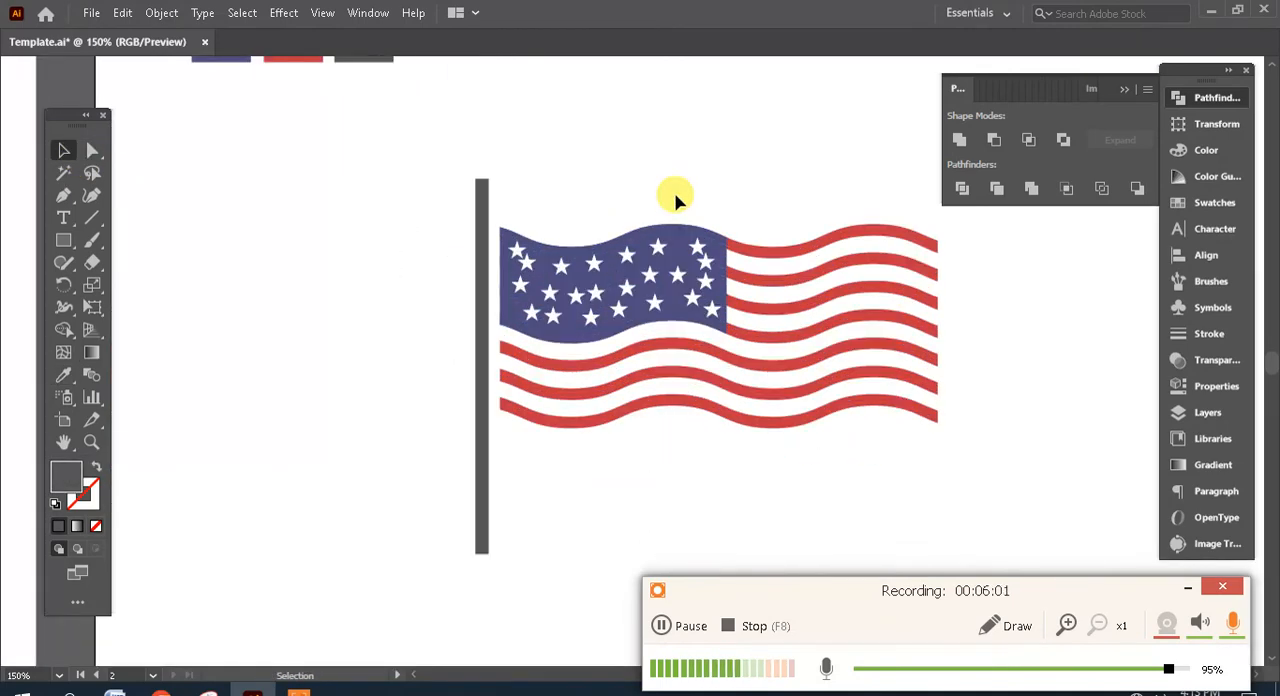
# - Draw a small dark grey circle, a little wider than the pole, centred on the pole's upper end
pyautogui.hscroll(2, 551, 280)
pyautogui.moveTo(74, 240); pyautogui.dragTo(149, 288)
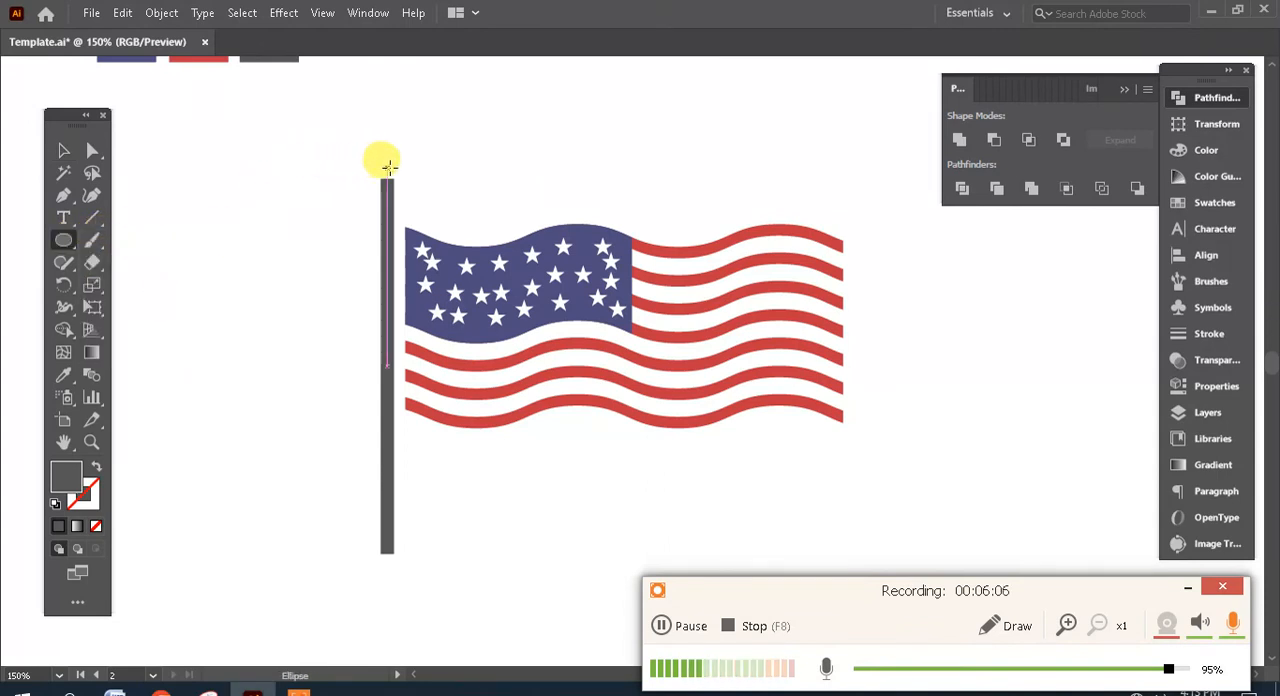
pyautogui.moveTo(386, 170); pyautogui.dragTo(398, 189)
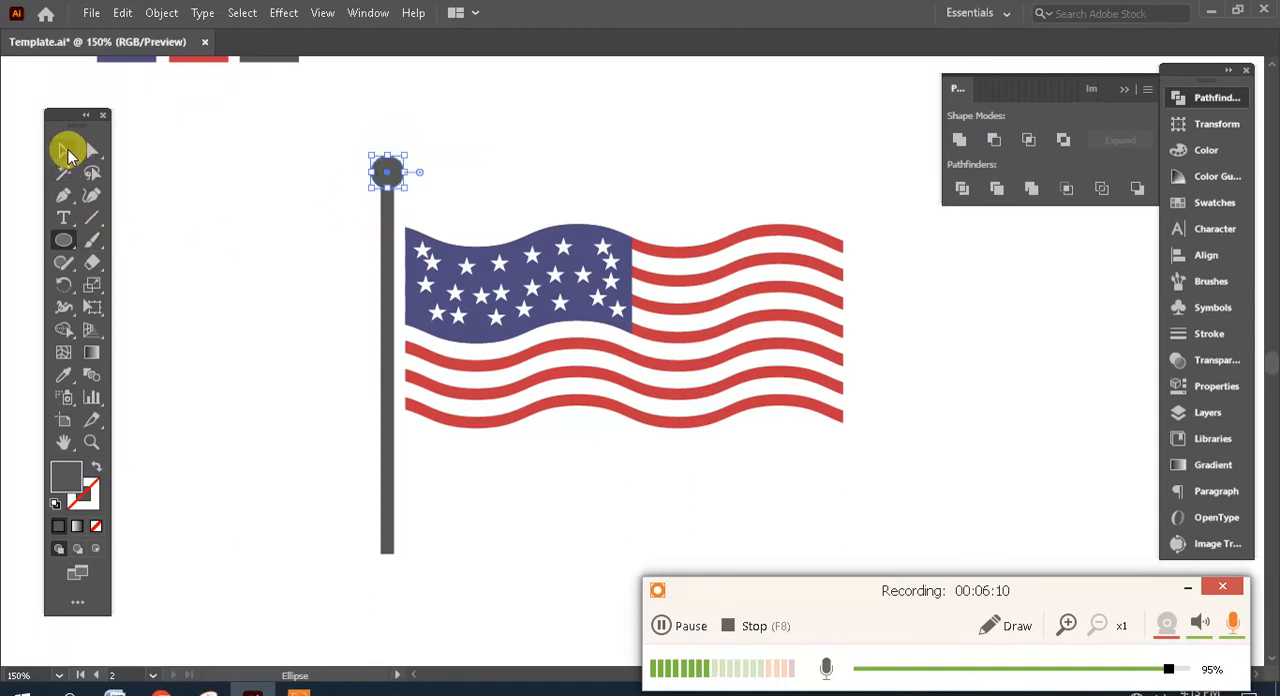
pyautogui.click(64, 150)
pyautogui.click(586, 186)
# - Draw a wide, short dark grey rectangle over the pole's lower end as a base and centre it on the pole
pyautogui.scroll(-2, 523, 246)
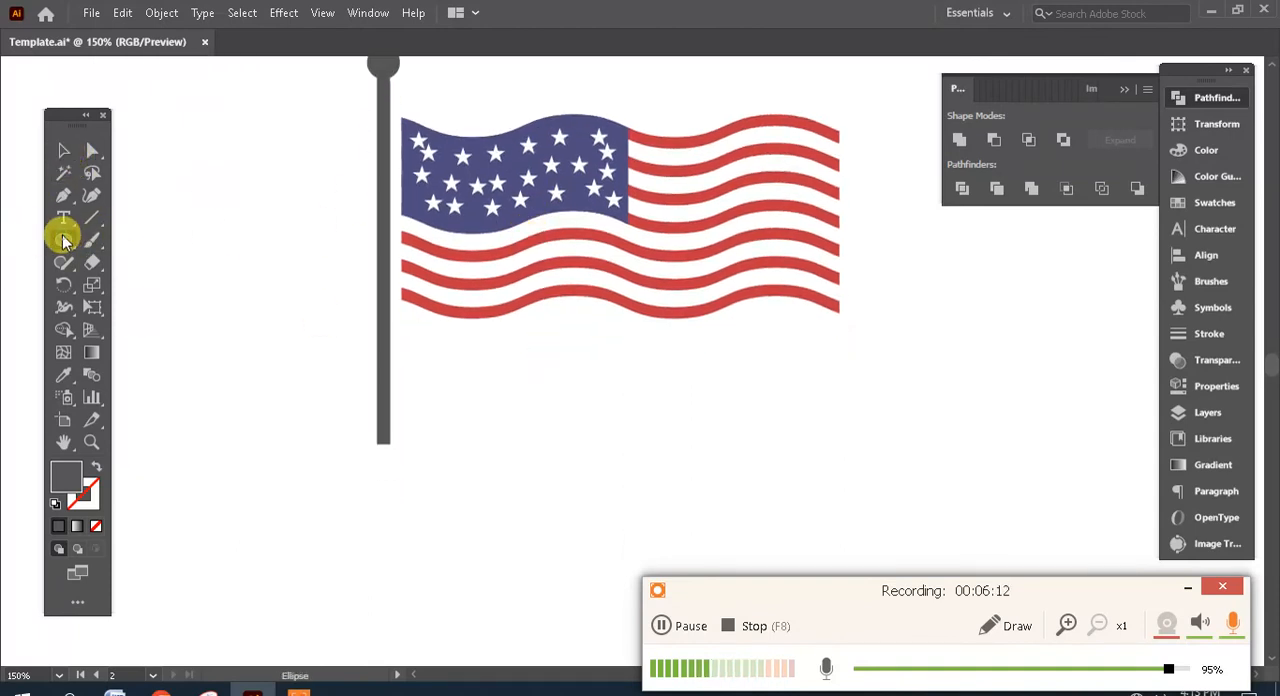
pyautogui.moveTo(63, 240); pyautogui.dragTo(168, 250)
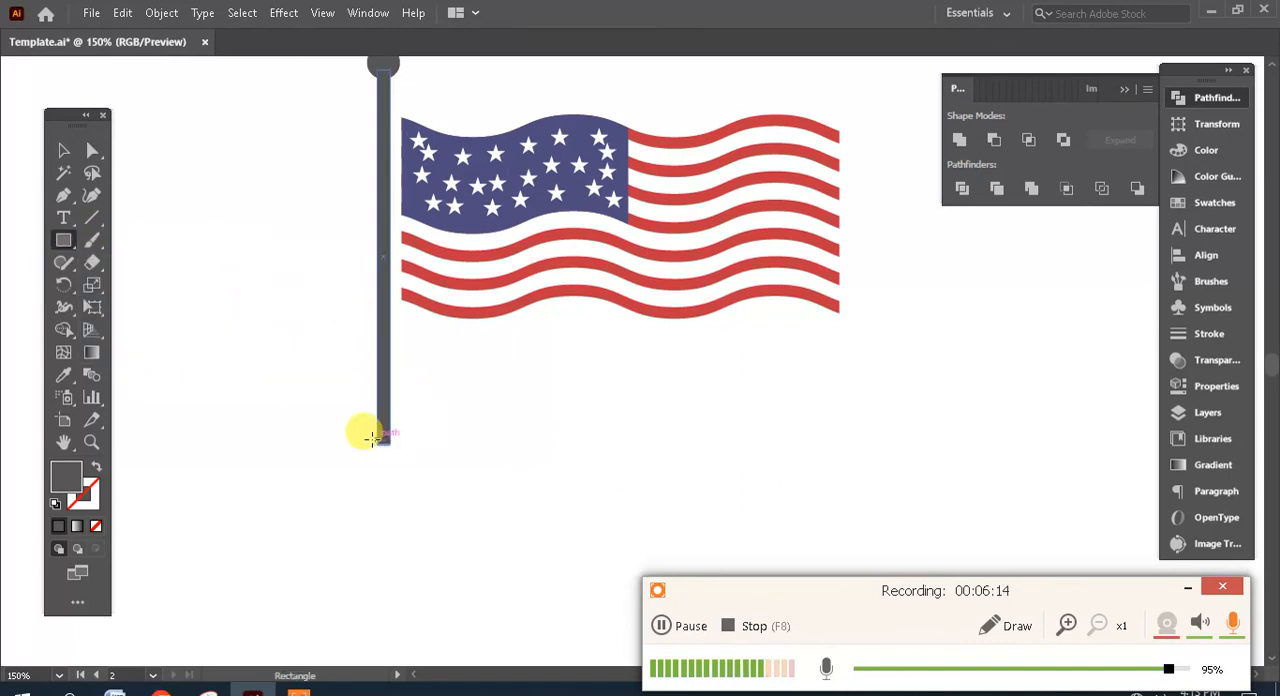
pyautogui.moveTo(343, 427); pyautogui.dragTo(446, 458)
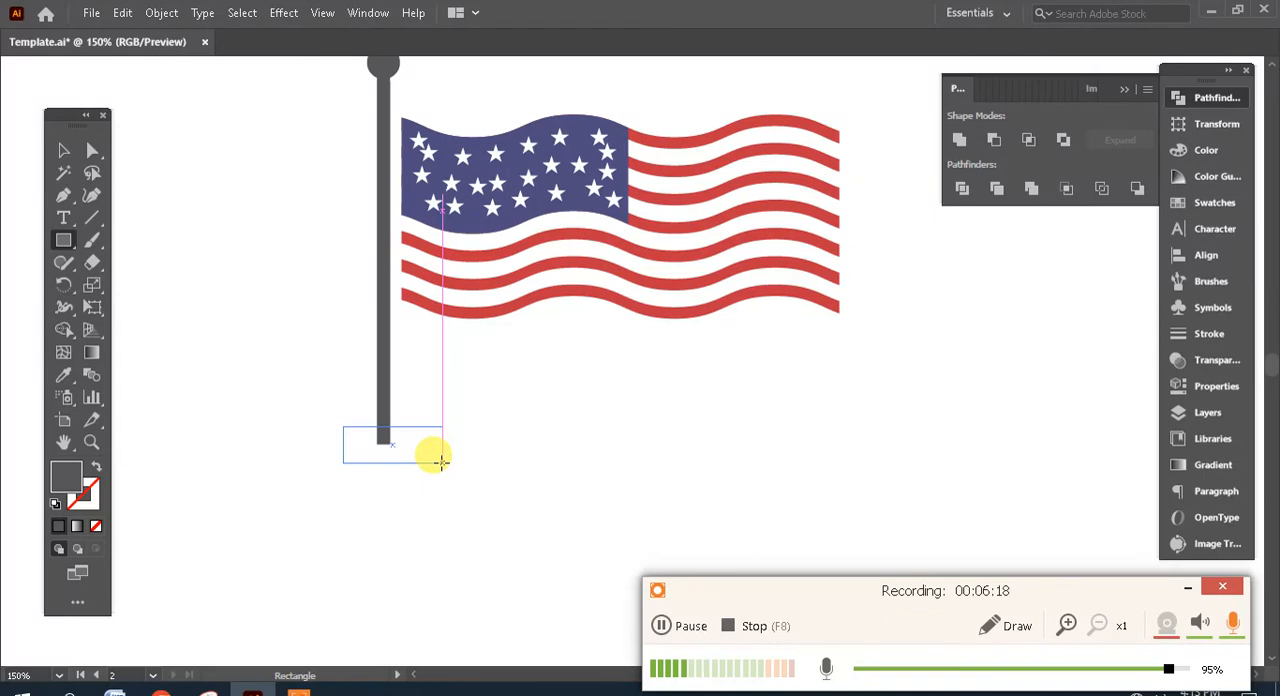
pyautogui.click(63, 150)
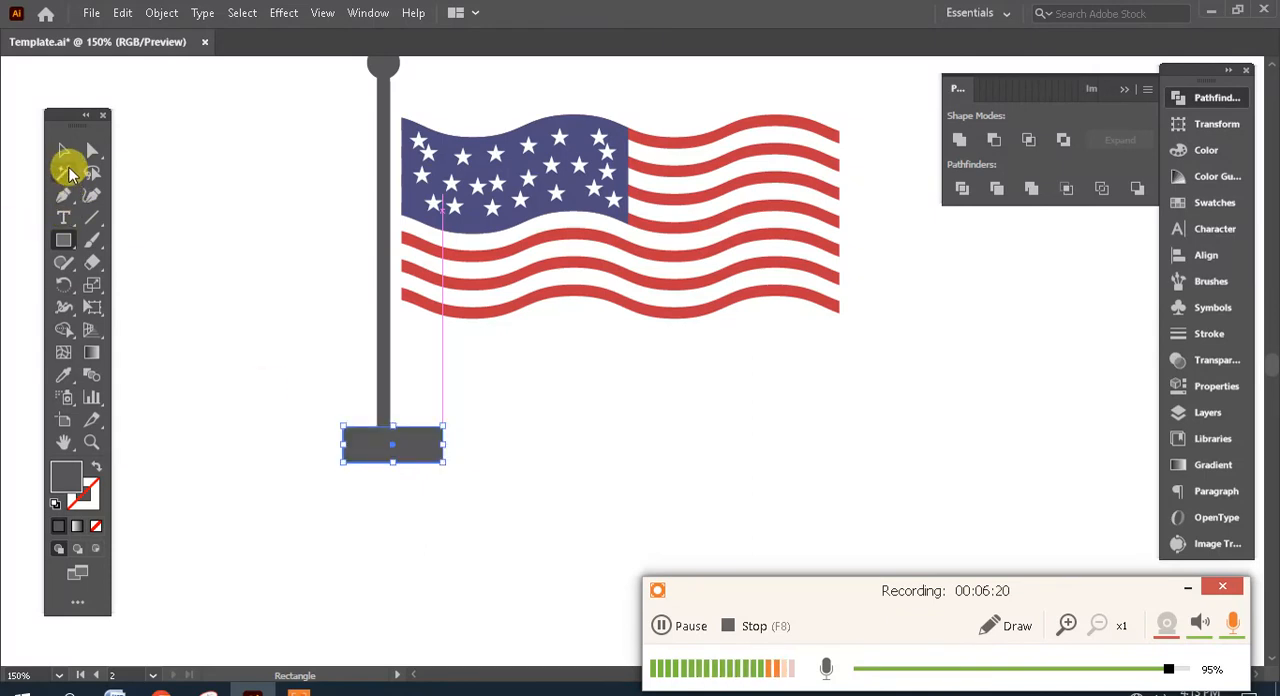
pyautogui.moveTo(420, 445); pyautogui.dragTo(400, 447)
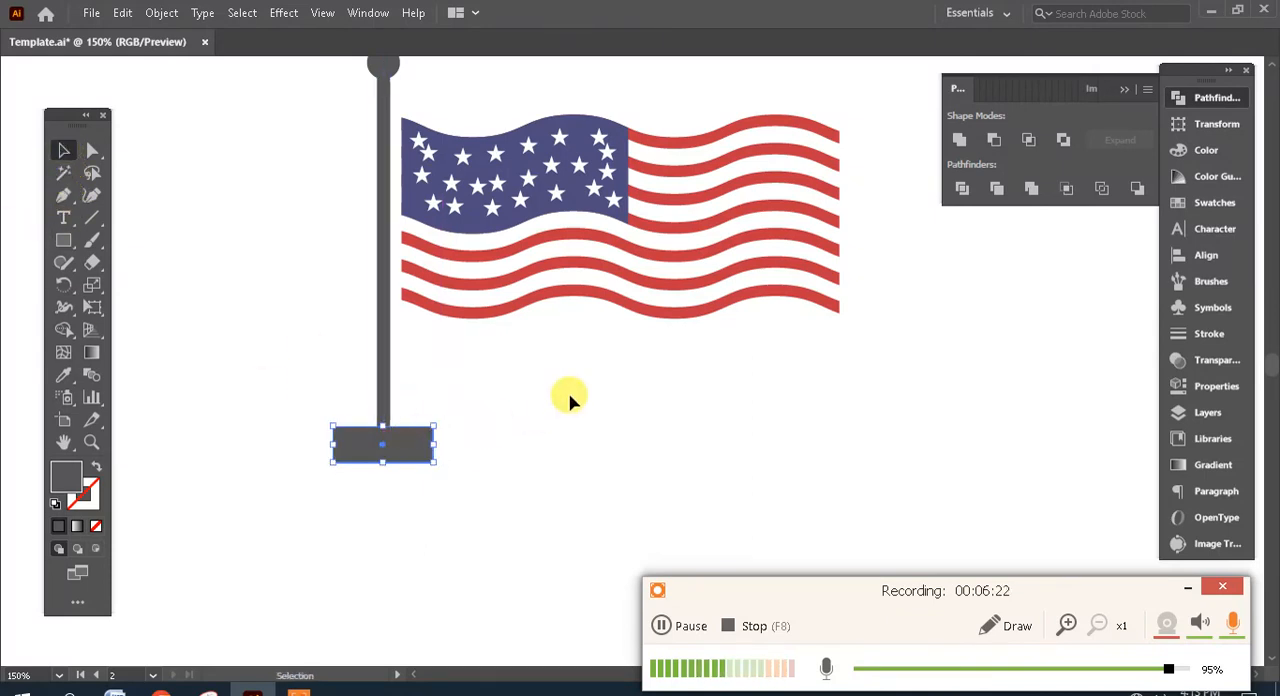
pyautogui.click(571, 400)
# - Select the whole flag without the pole and nudge it slightly up and left, closer to the pole
pyautogui.scroll(3, 571, 400)
pyautogui.moveTo(604, 240); pyautogui.dragTo(418, 193)
pyautogui.press('Up')
pyautogui.press('Up')
pyautogui.press('Up')
pyautogui.press('Up')
pyautogui.press('Up')
pyautogui.press('Up')
pyautogui.press('Up')
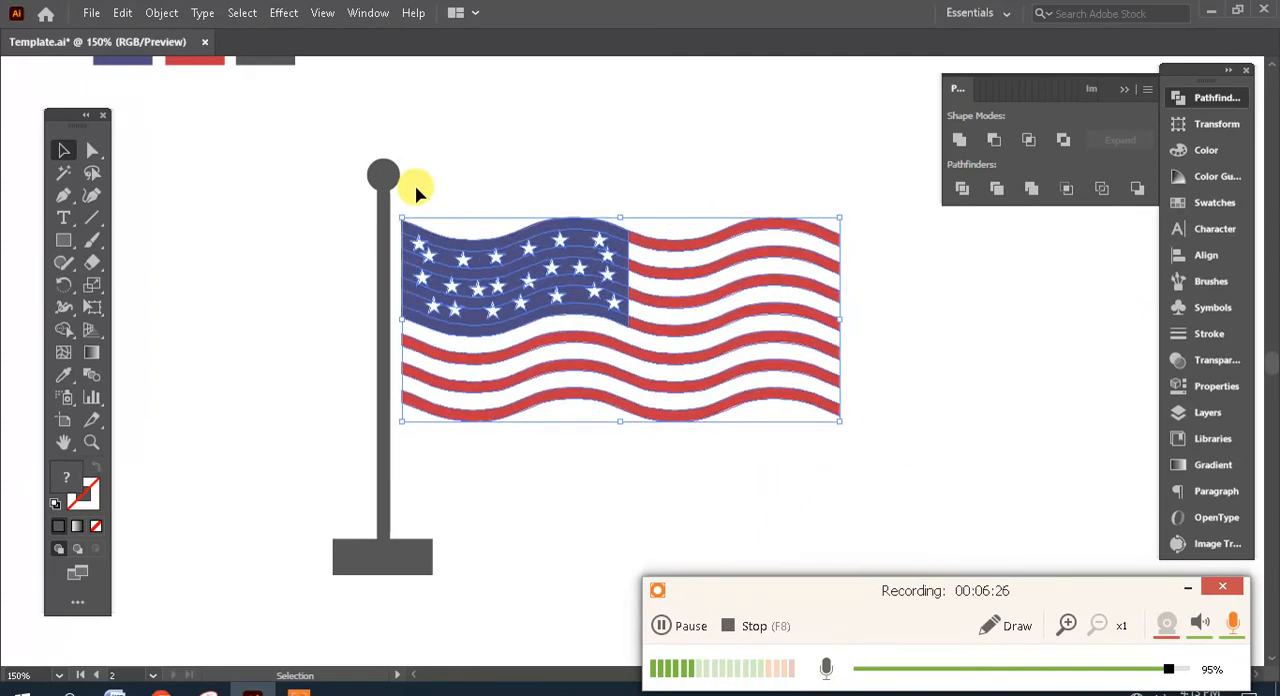
pyautogui.press('Left')
pyautogui.press('Left')
pyautogui.press('Left')
pyautogui.press('Left')
pyautogui.click(437, 186)
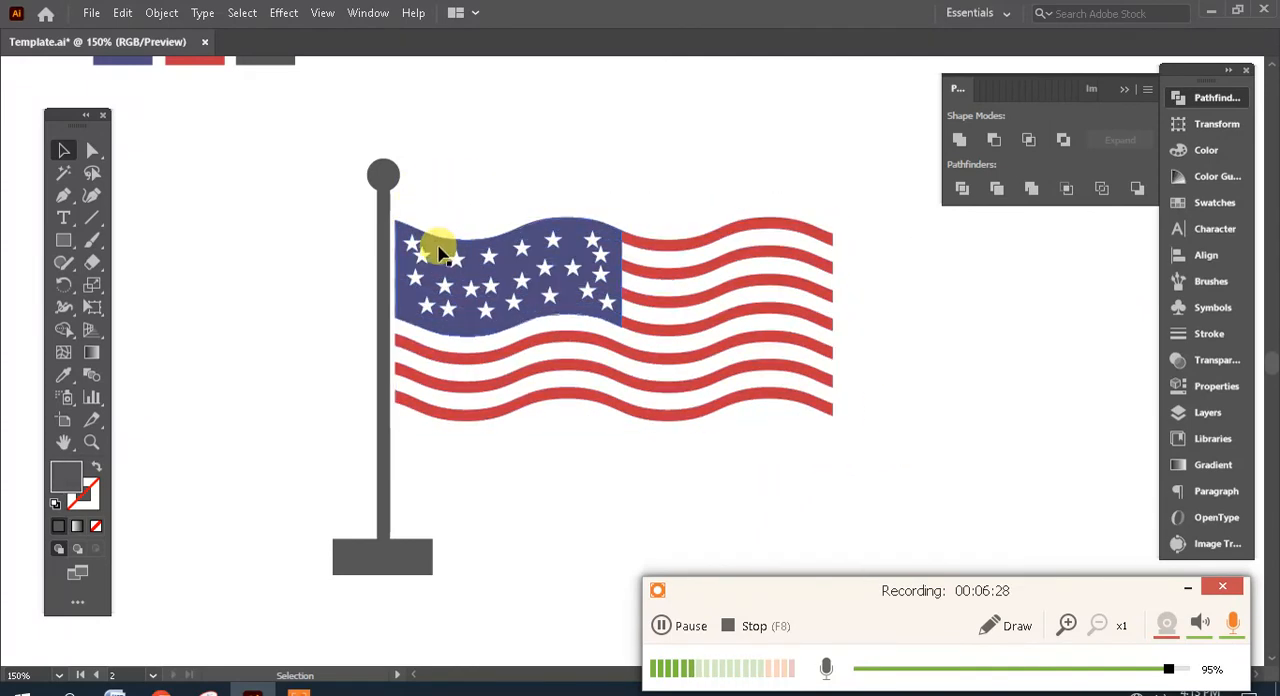
# - Nudge the star nearest the canton's upper-left corner slightly towards that corner, away from its neighbouring star
pyautogui.click(413, 246)
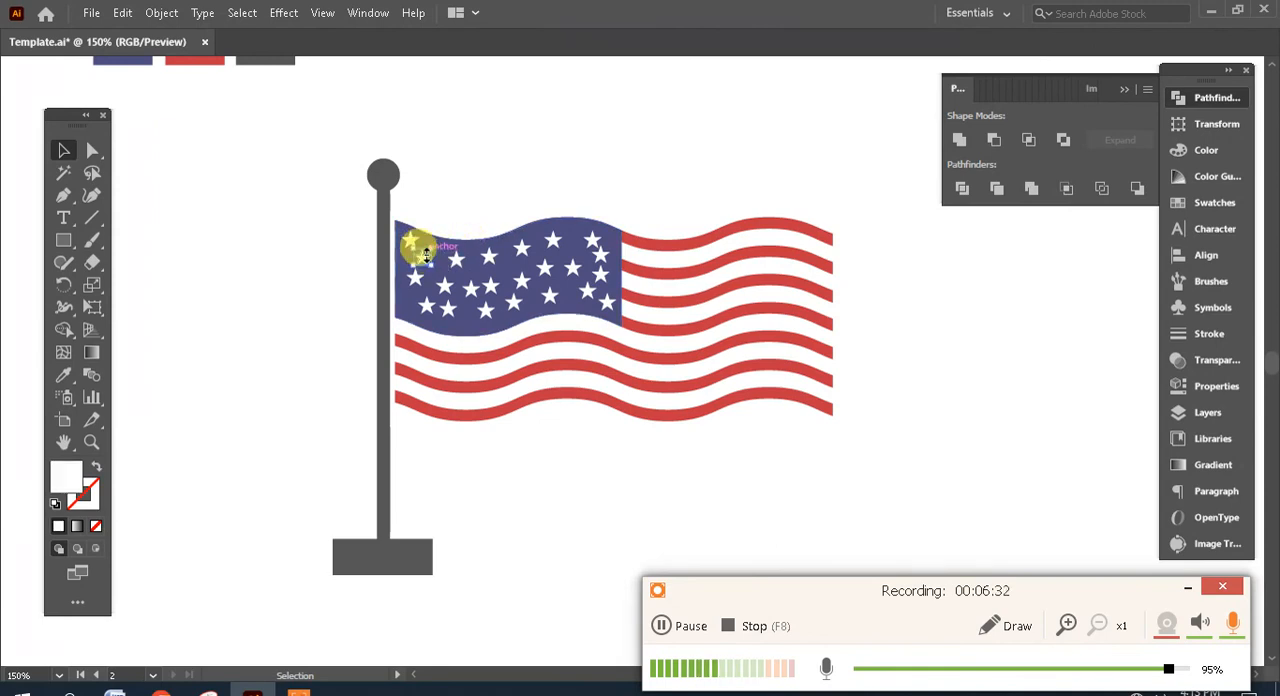
pyautogui.click(700, 142)
pyautogui.moveTo(905, 386); pyautogui.dragTo(898, 338)
pyautogui.click(862, 347)
pyautogui.hotkey('ctrl', '-')
pyautogui.hotkey('ctrl', '-')
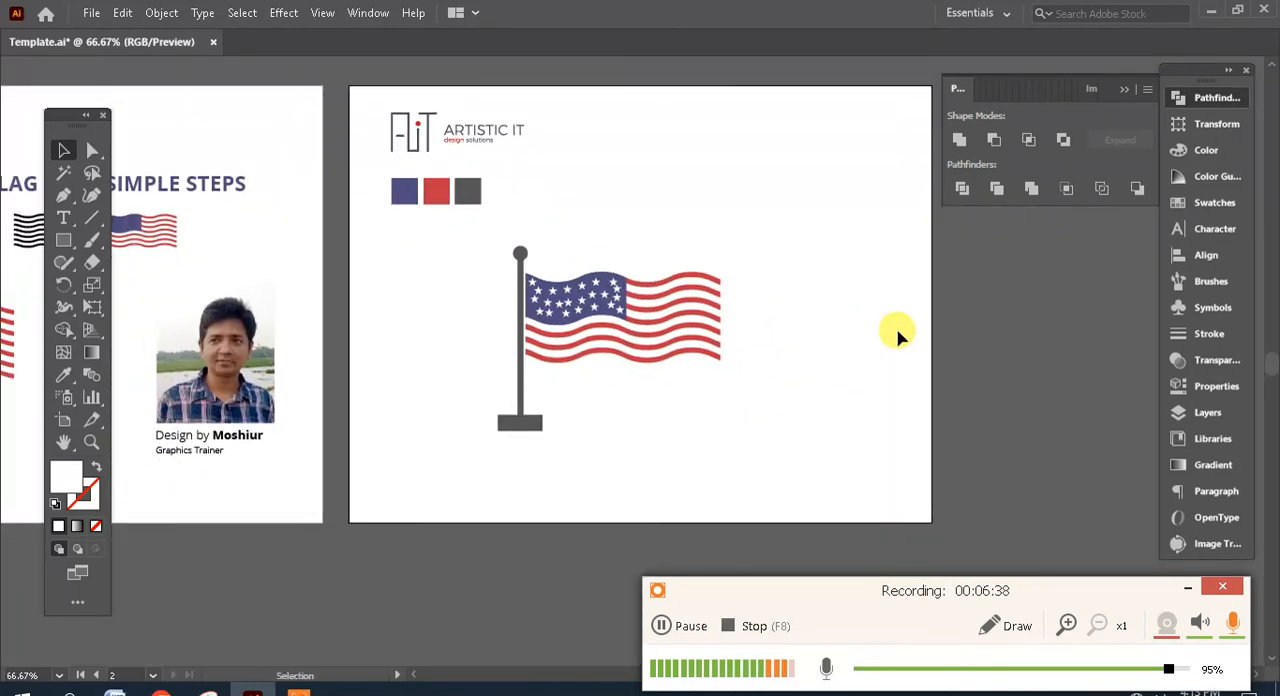
pyautogui.moveTo(791, 401); pyautogui.dragTo(756, 342)
pyautogui.hotkey('ctrl', '+')
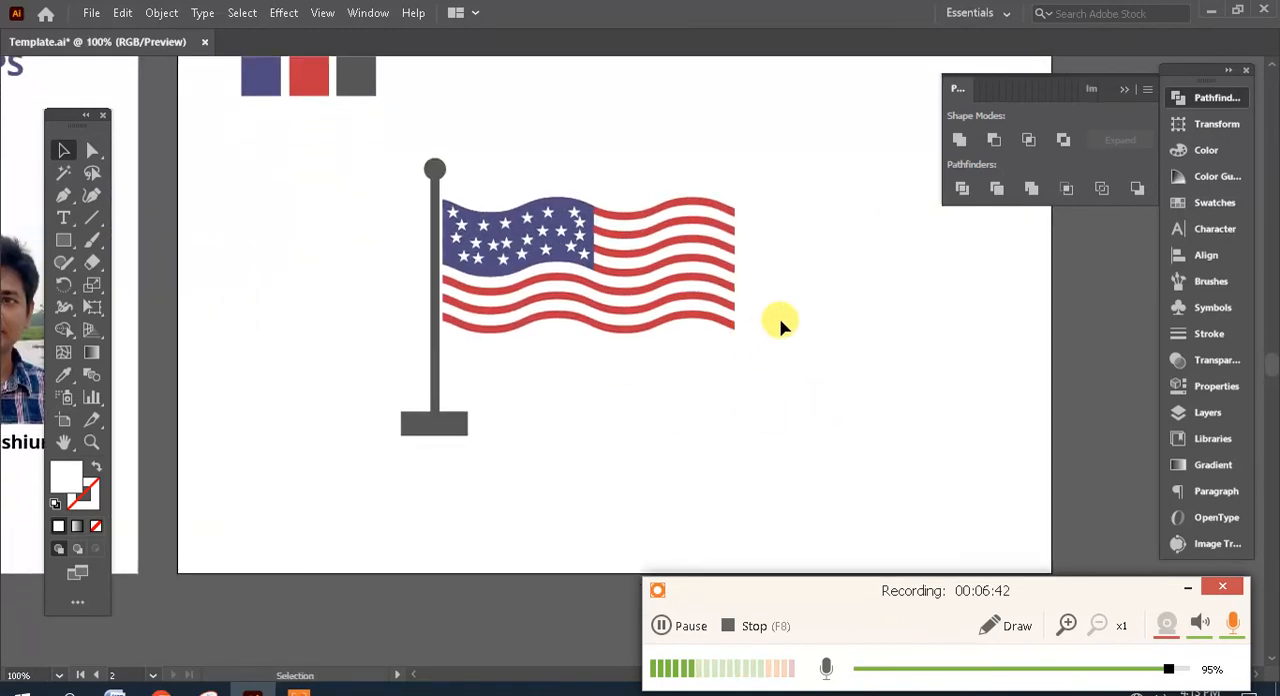